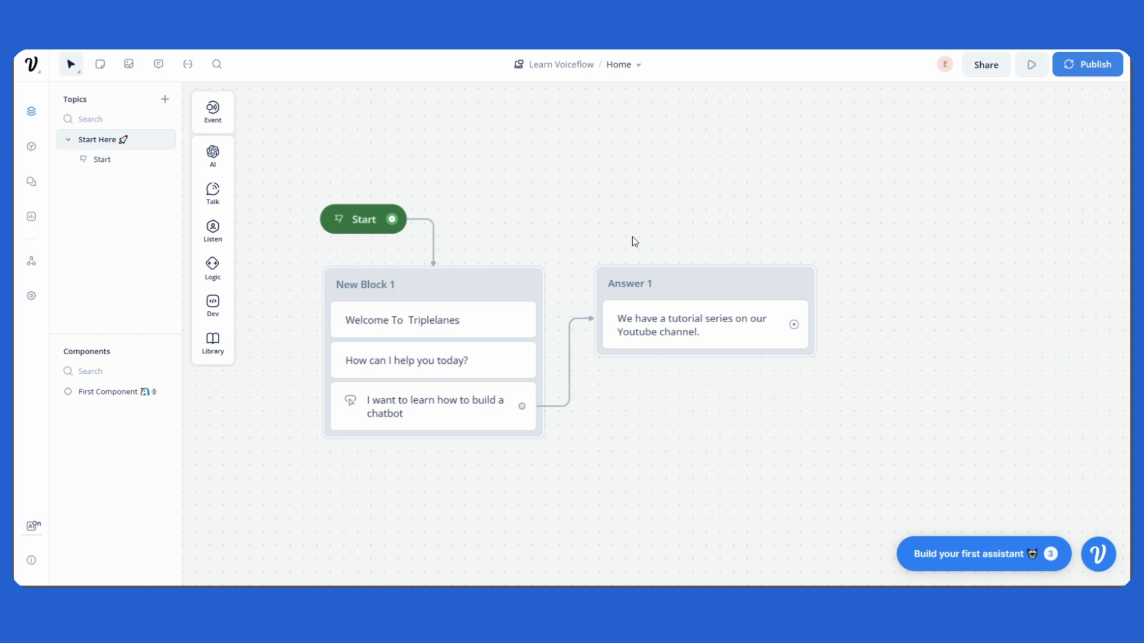
left_click_drag(568, 230, 591, 243)
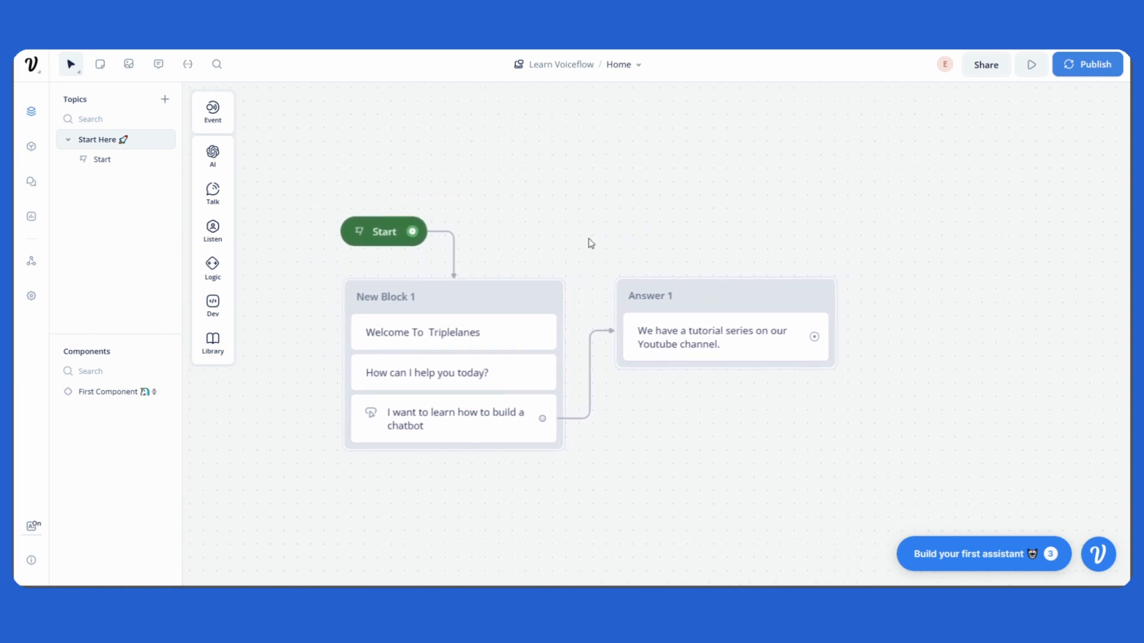
left_click_drag(710, 372, 709, 339)
mouse_move(726, 387)
left_mouse_down()
mouse_move(736, 394)
mouse_move(689, 375)
mouse_move(720, 377)
left_mouse_up()
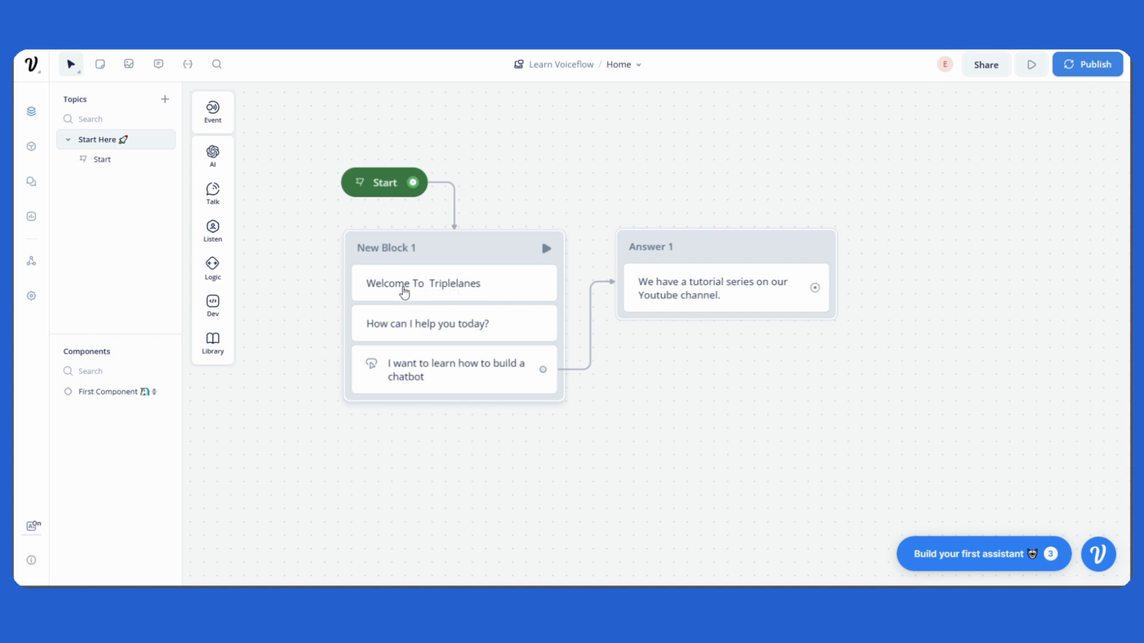
scroll(423, 304, "up", 2)
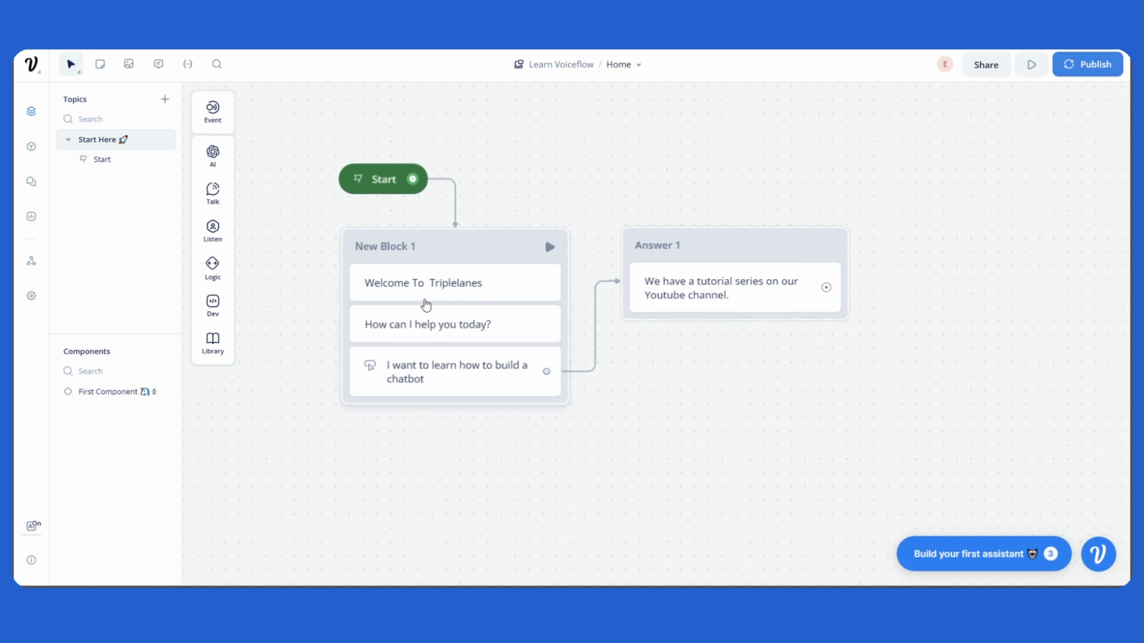
scroll(385, 331, "down", 3)
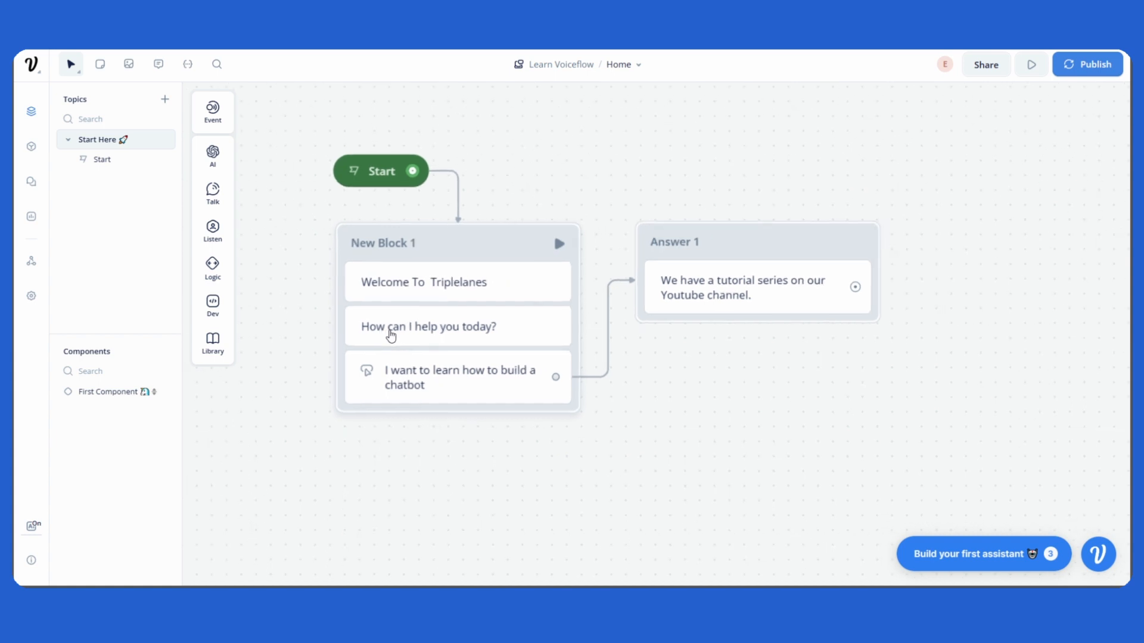
scroll(392, 336, "down", 1)
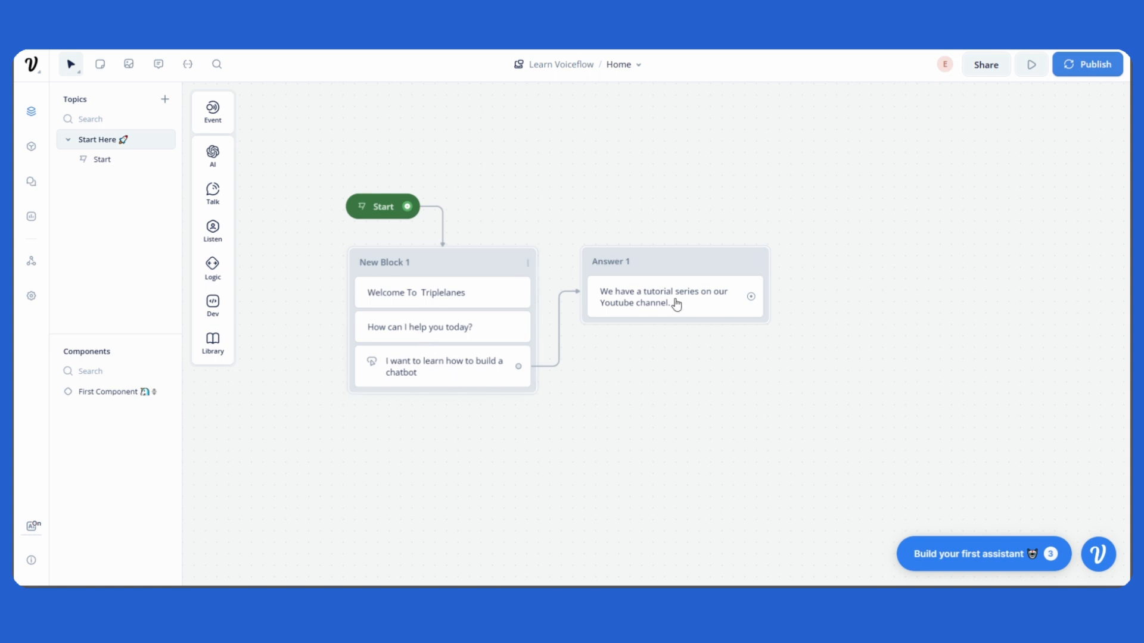
Run a prototype test of the flow and choose the 'I want to learn how to build a chatbot' button.
mouse_move(668, 266)
left_mouse_down()
mouse_move(720, 215)
mouse_move(697, 268)
mouse_move(680, 260)
left_mouse_up()
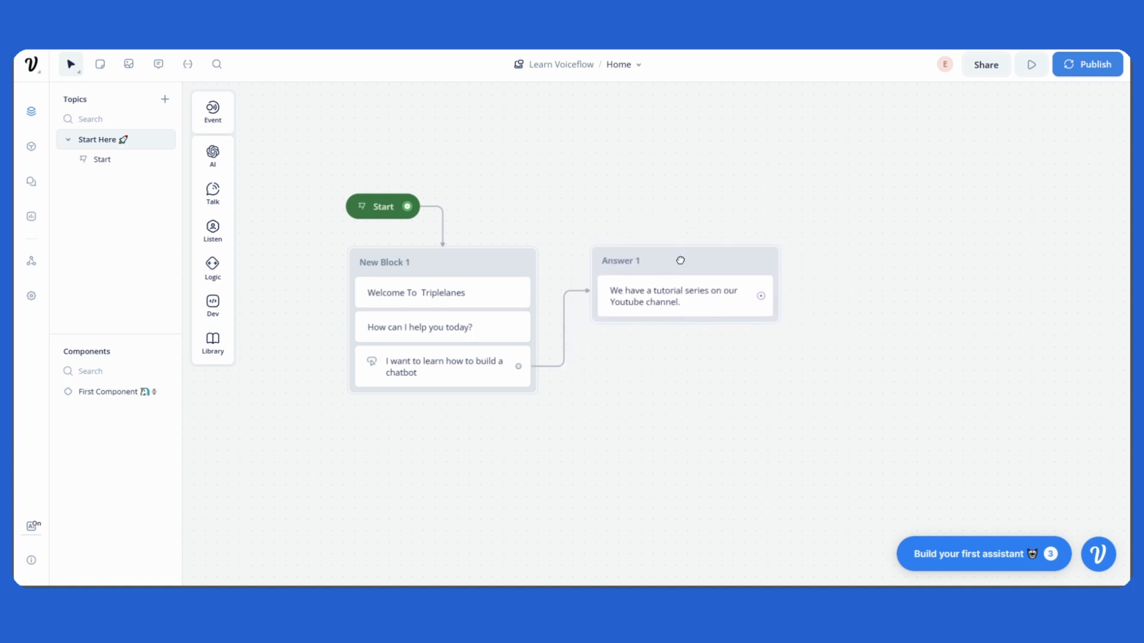
left_click_drag(896, 317, 932, 327)
scroll(490, 313, "up", 1)
left_click(1030, 65)
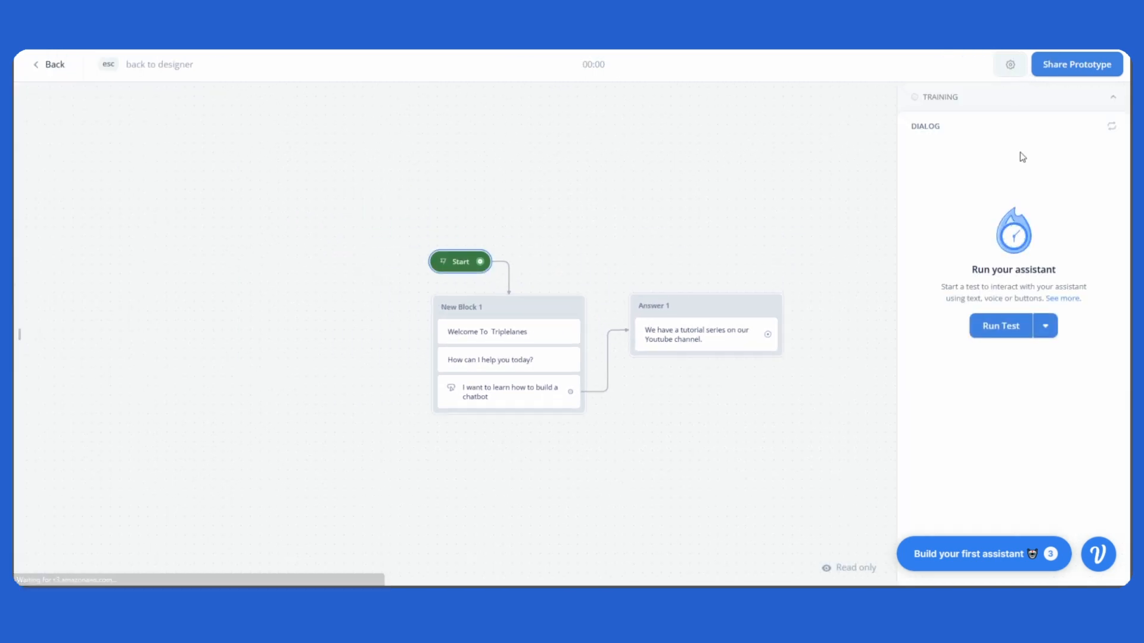
left_click(1000, 338)
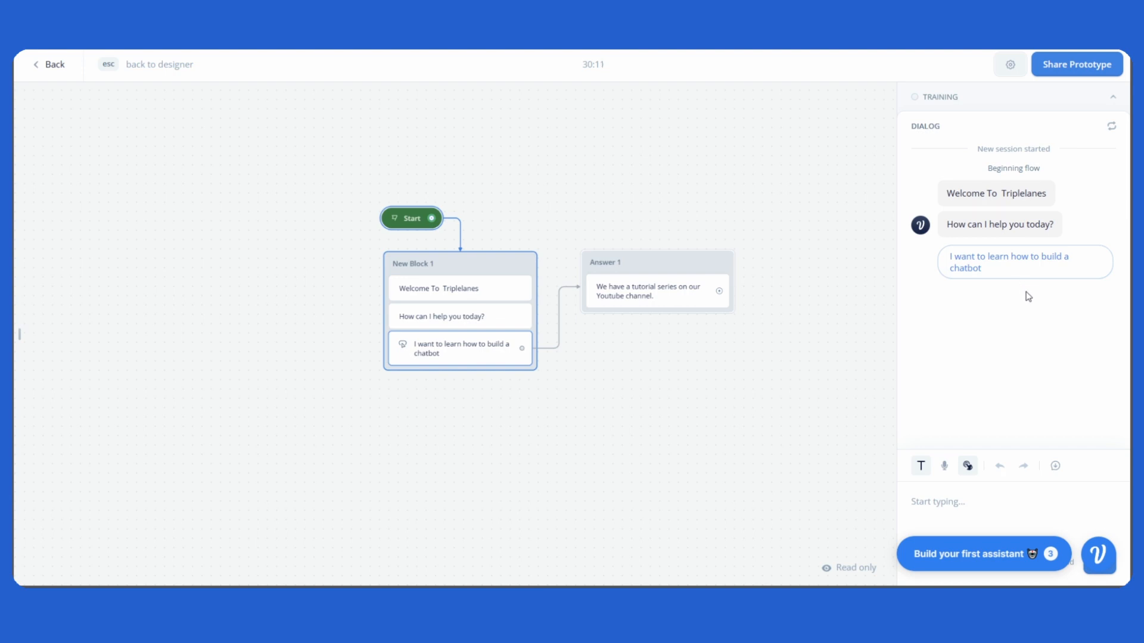
left_click(1023, 268)
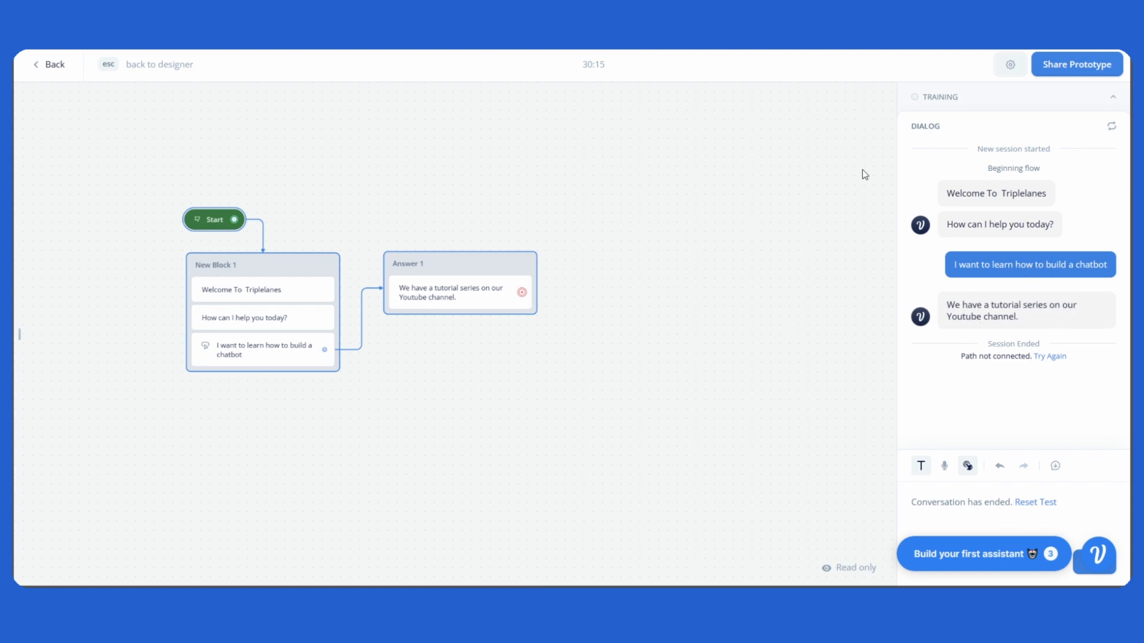
Return to the designer and inspect the label of the chatbot button step in New Block 1.
key("Escape")
mouse_move(689, 430)
left_mouse_down()
mouse_move(705, 429)
mouse_move(679, 416)
left_mouse_up()
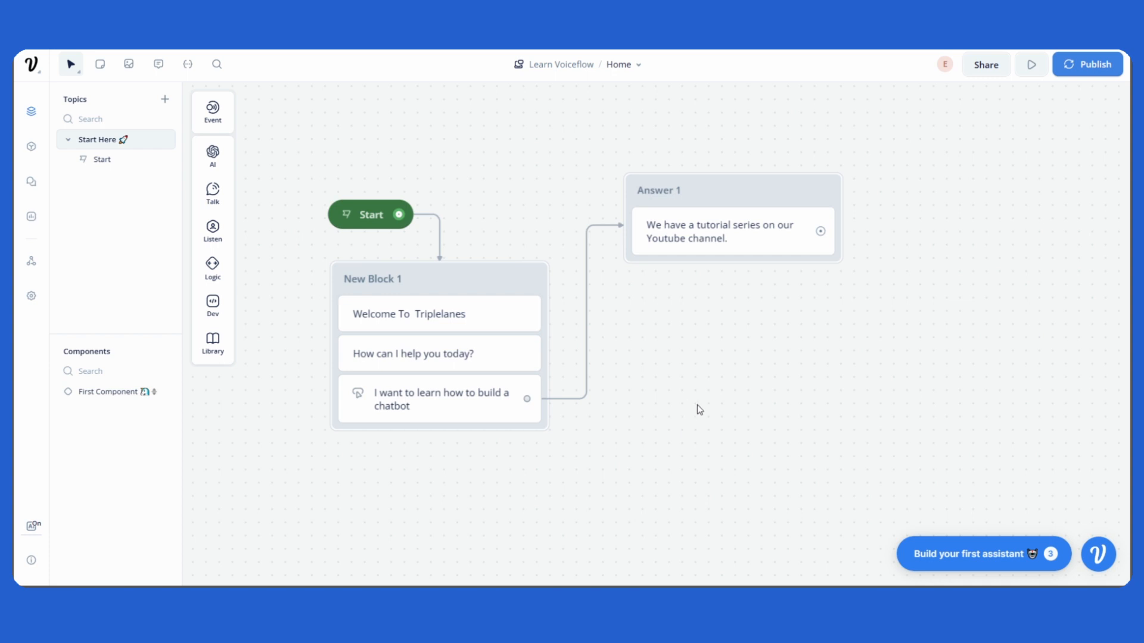
left_click_drag(699, 410, 675, 429)
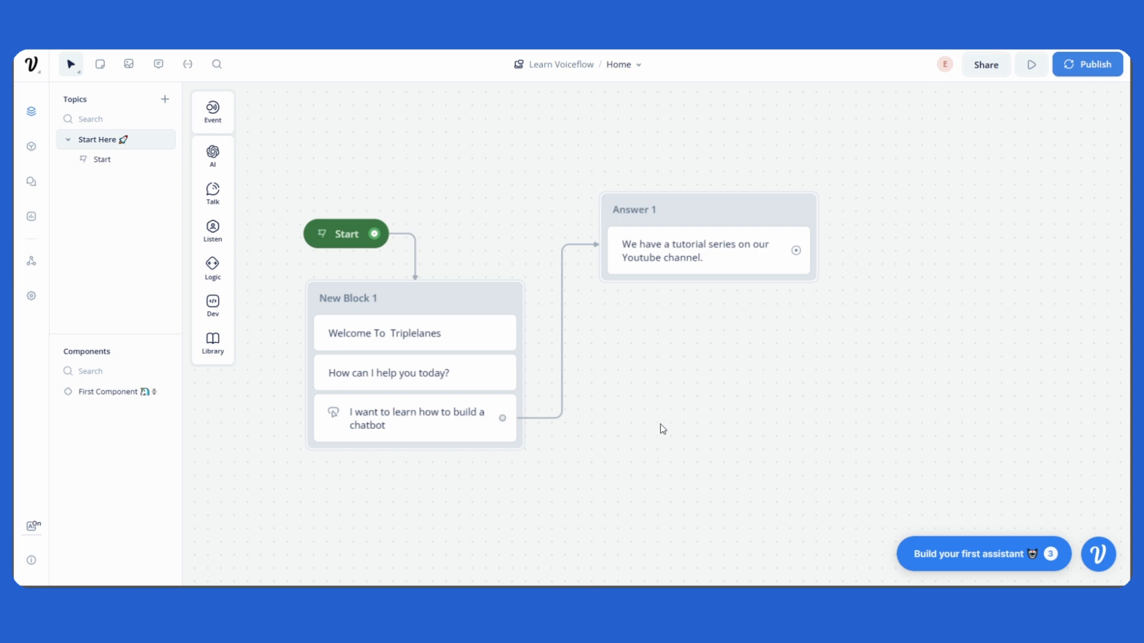
left_click_drag(659, 426, 656, 388)
left_click(438, 389)
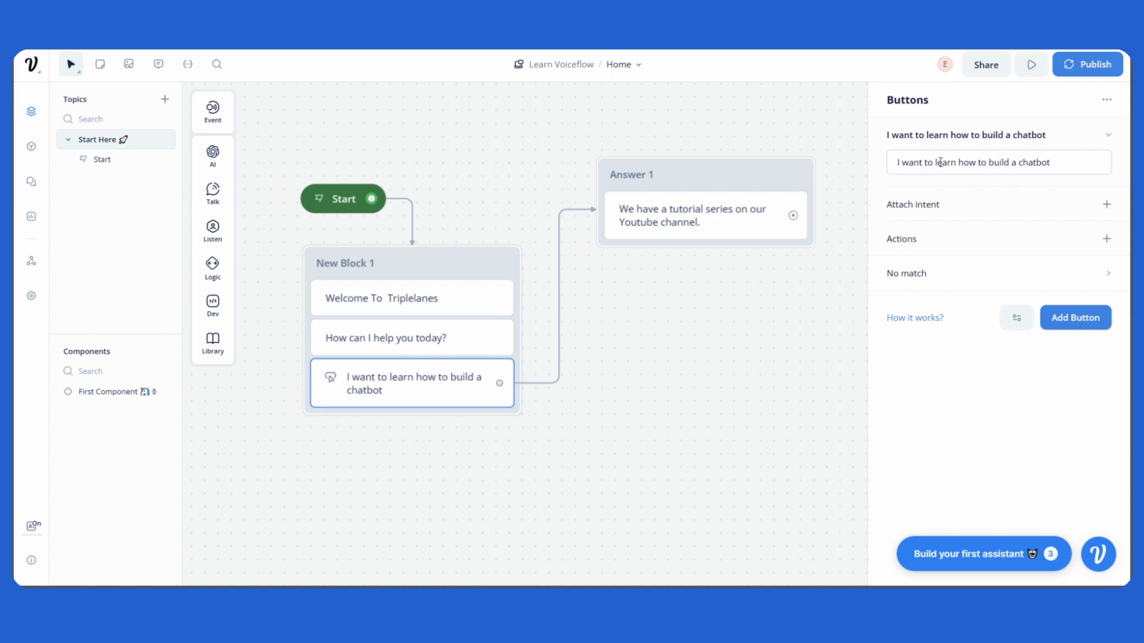
triple_click(905, 163)
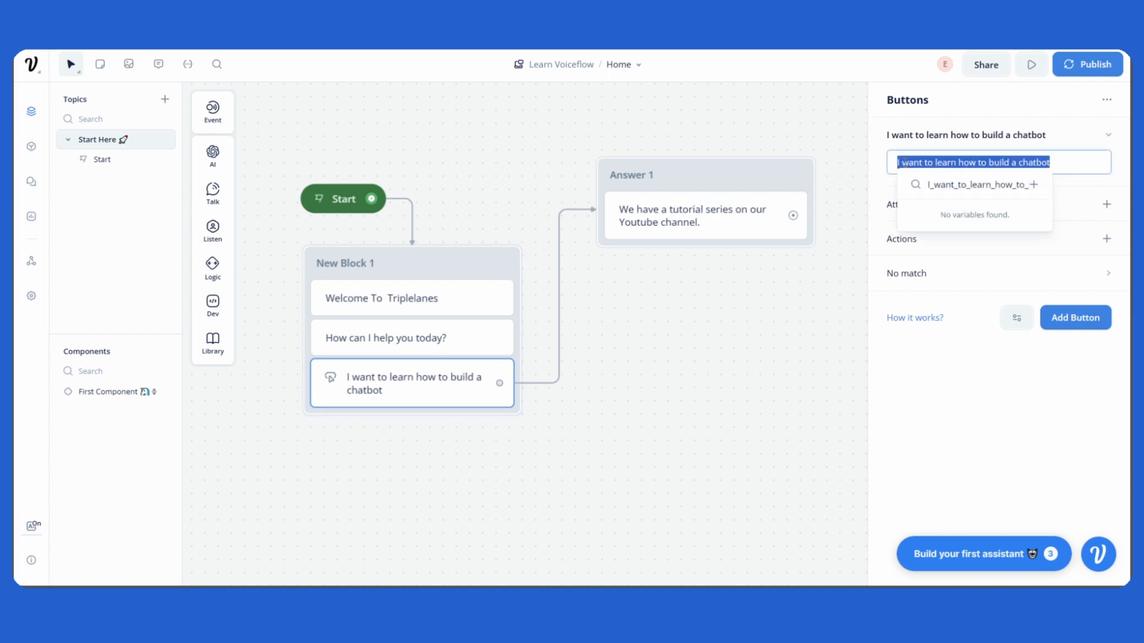
left_click(730, 365)
Delete the Answer 1 block and the chatbot button step from New Block 1.
left_click_drag(712, 183, 745, 191)
left_click(740, 192)
key("Delete")
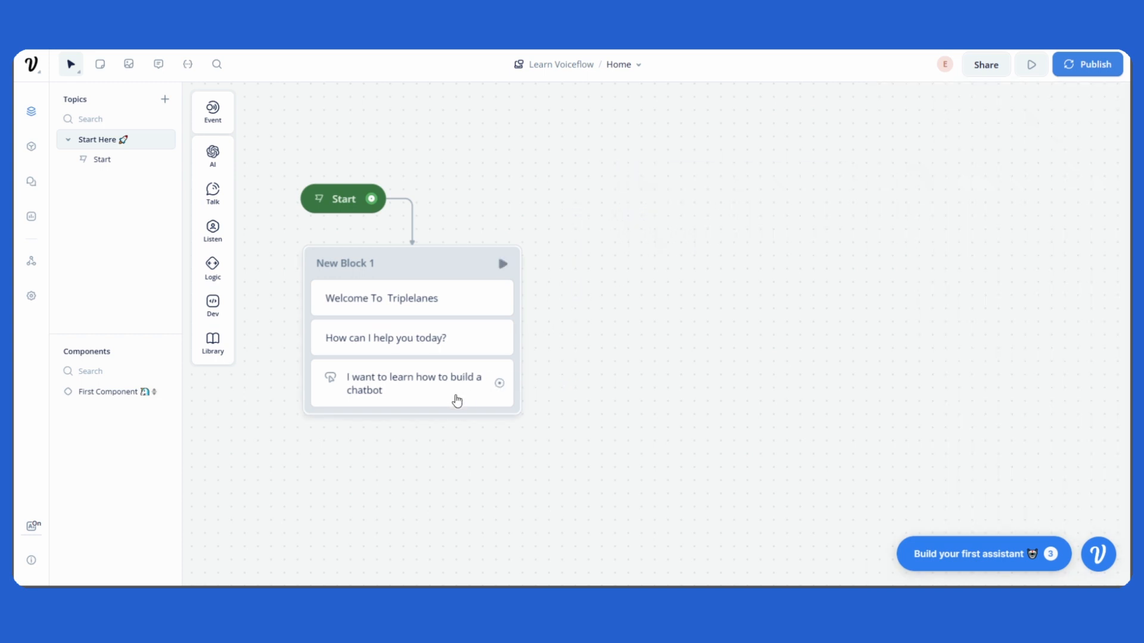
left_click(457, 400)
key("Delete")
Add a Buttons listen step at the end of New Block 1.
mouse_move(220, 215)
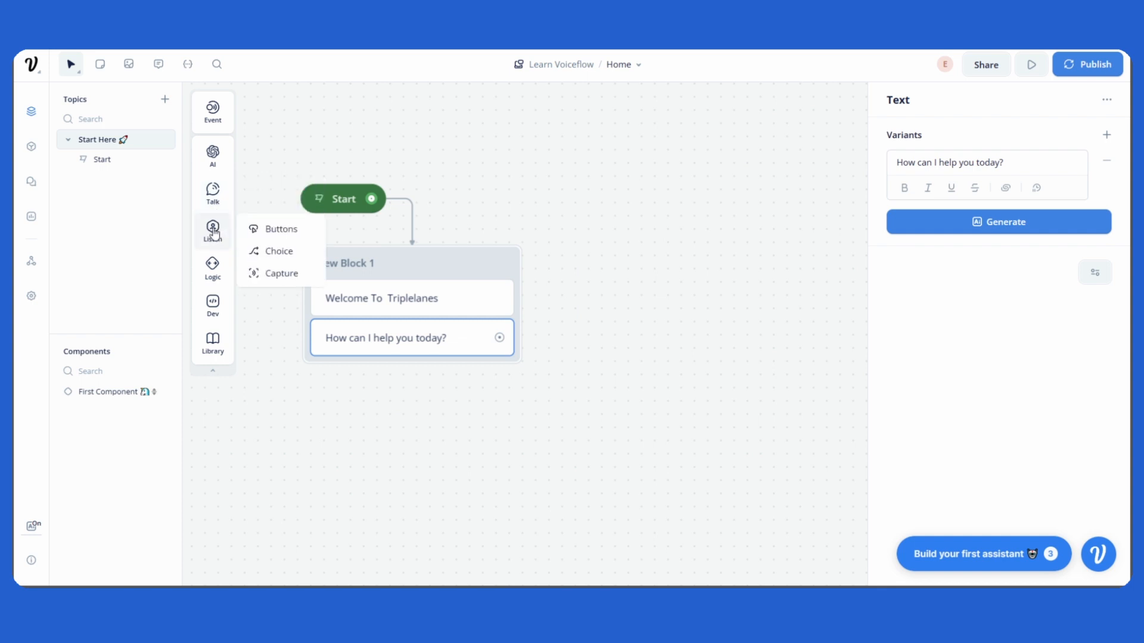
left_click_drag(265, 229, 438, 370)
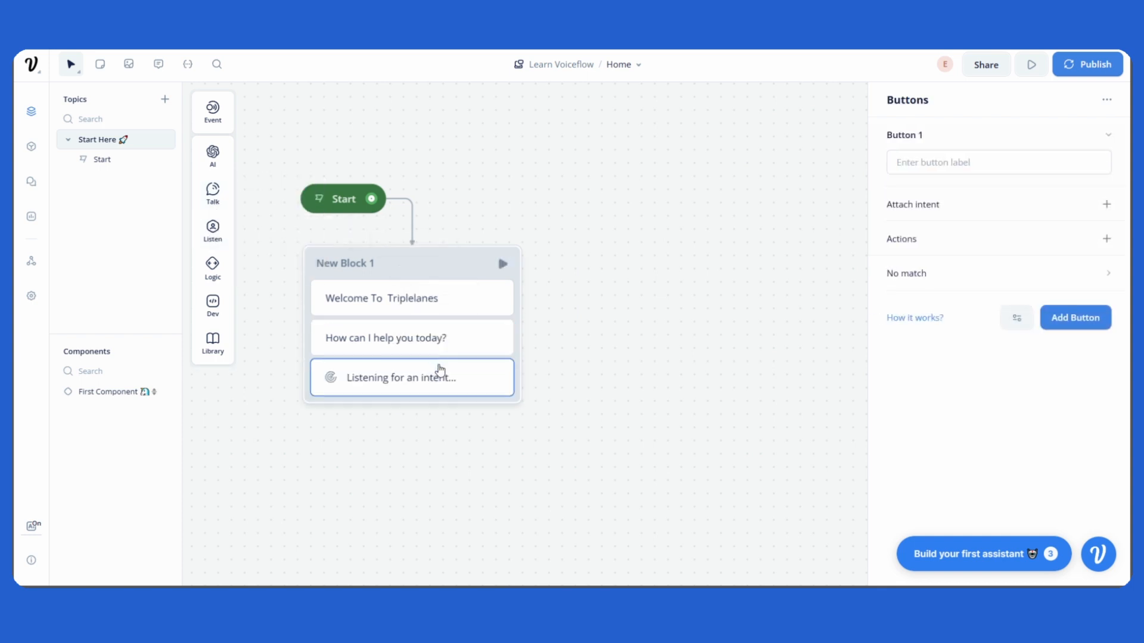
left_click(933, 158)
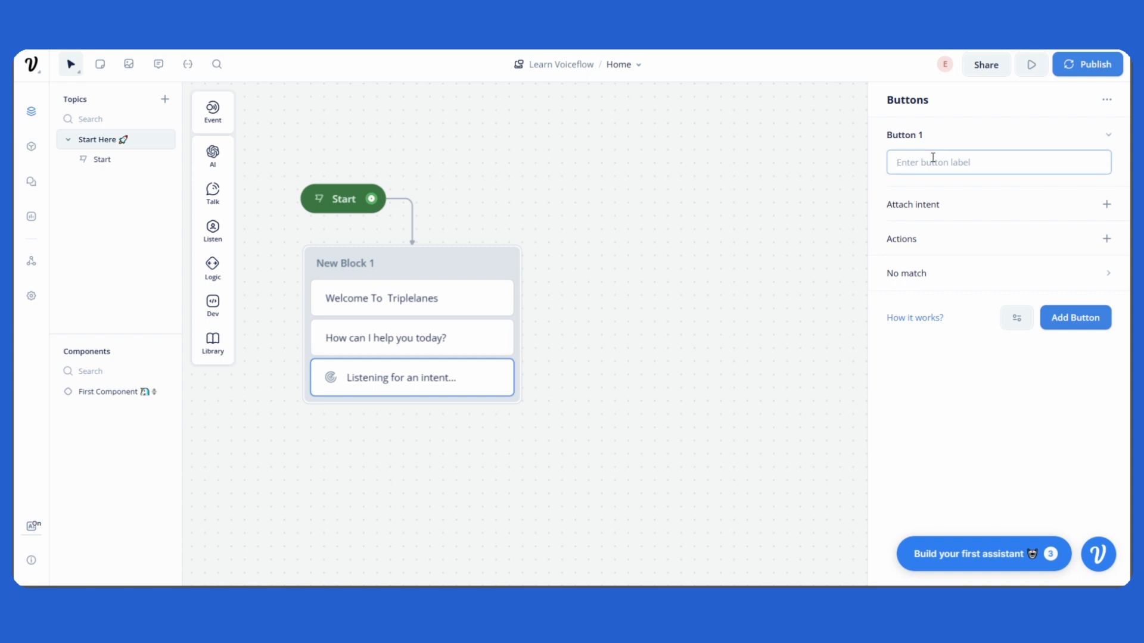
left_click(786, 204)
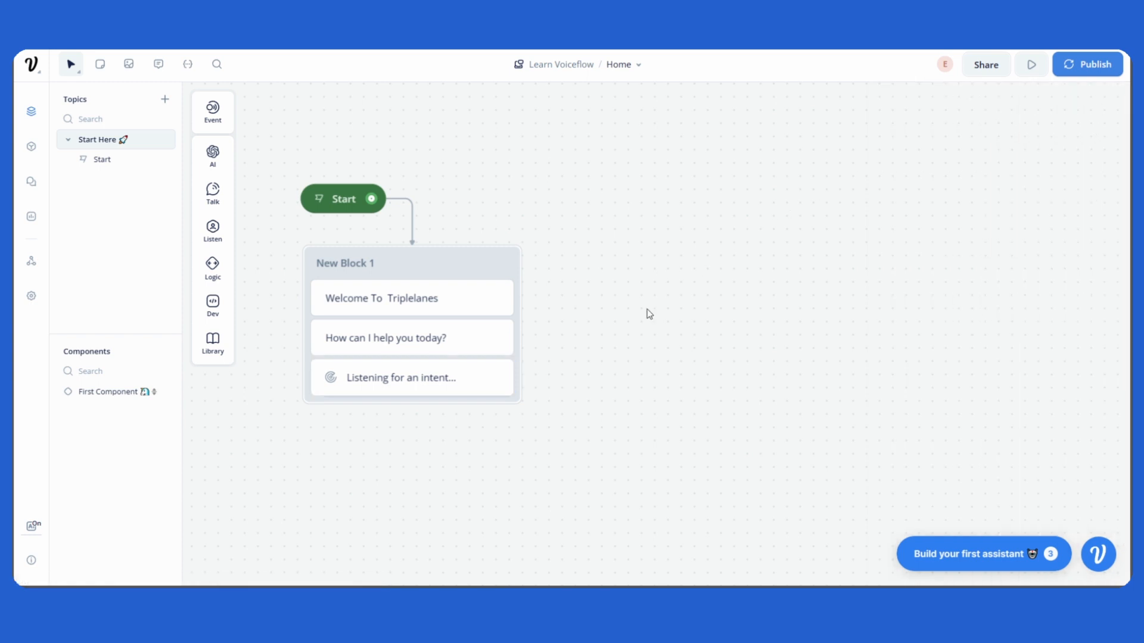
left_click(476, 384)
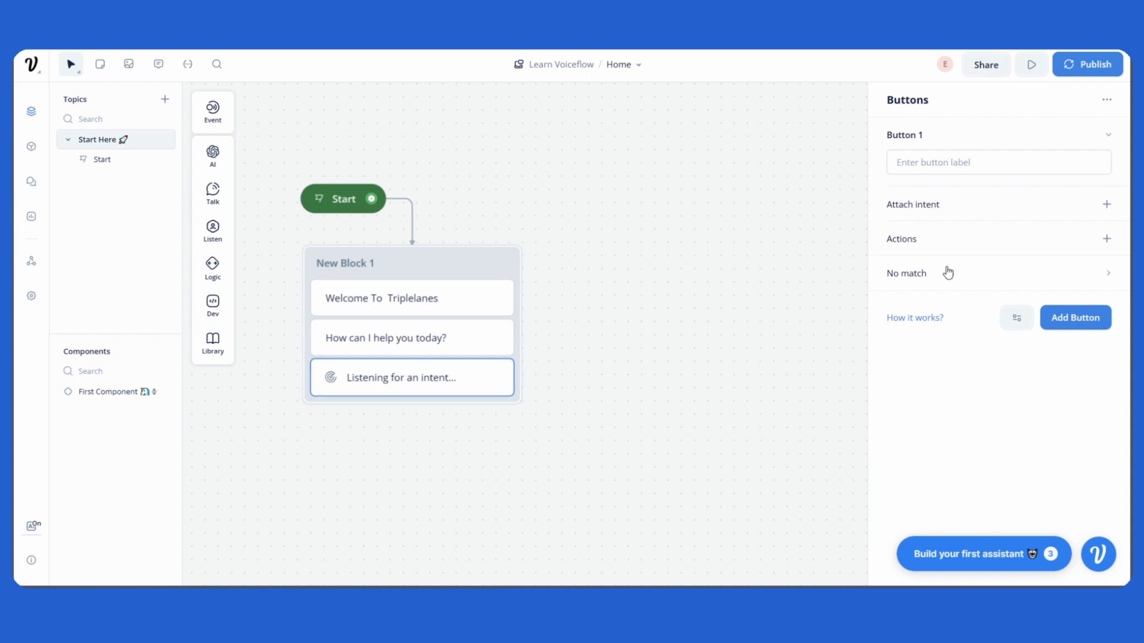
left_click(935, 158)
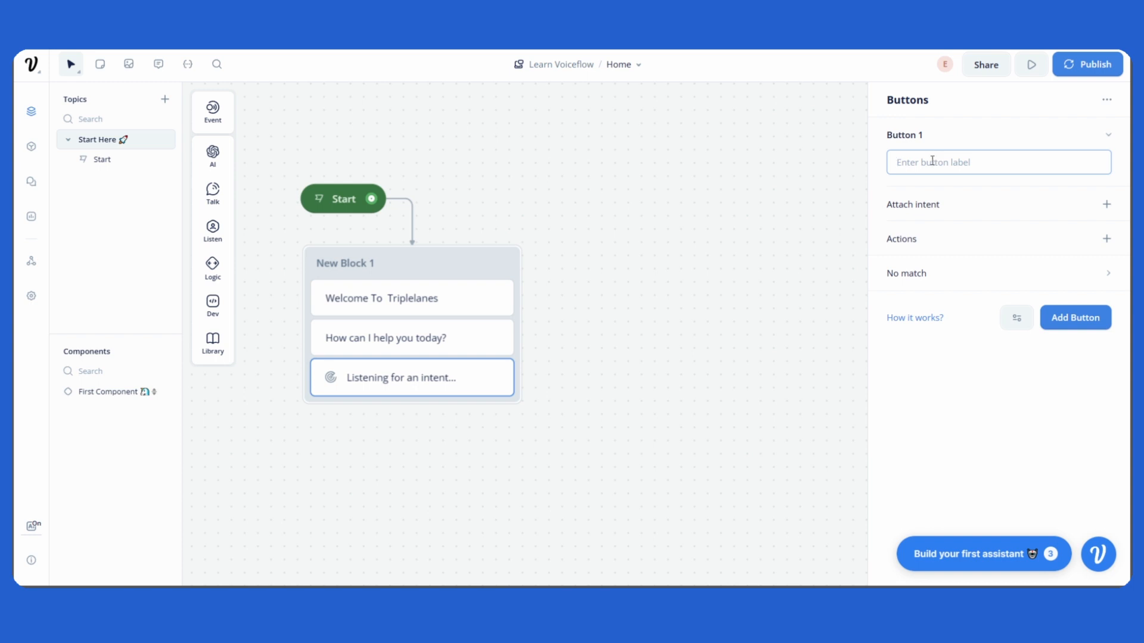
left_click(776, 225)
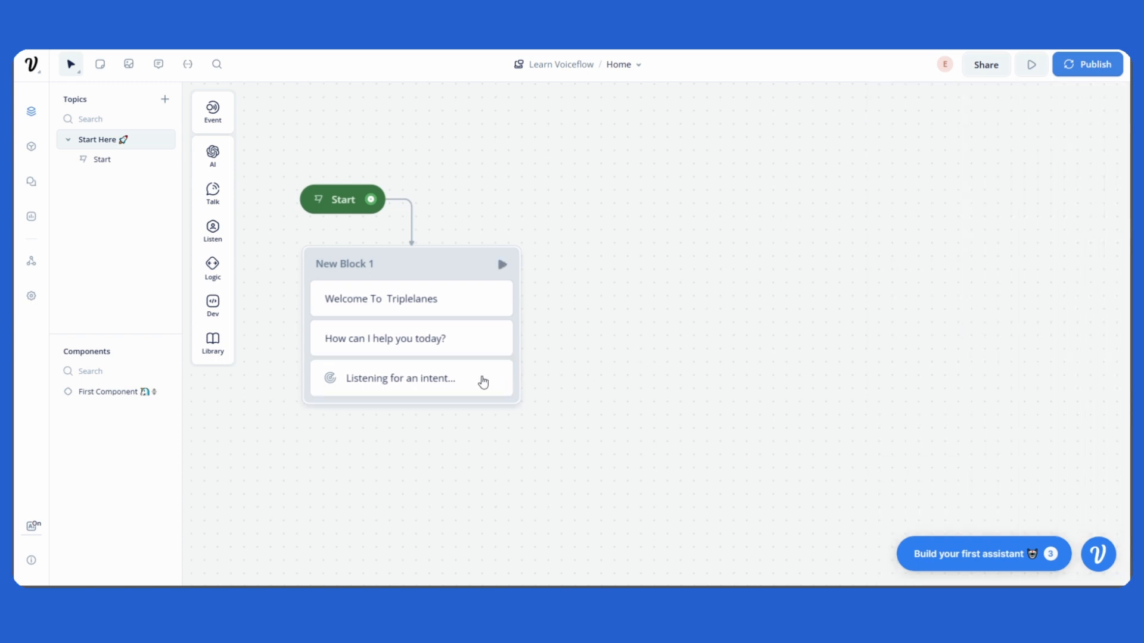
left_click(482, 381)
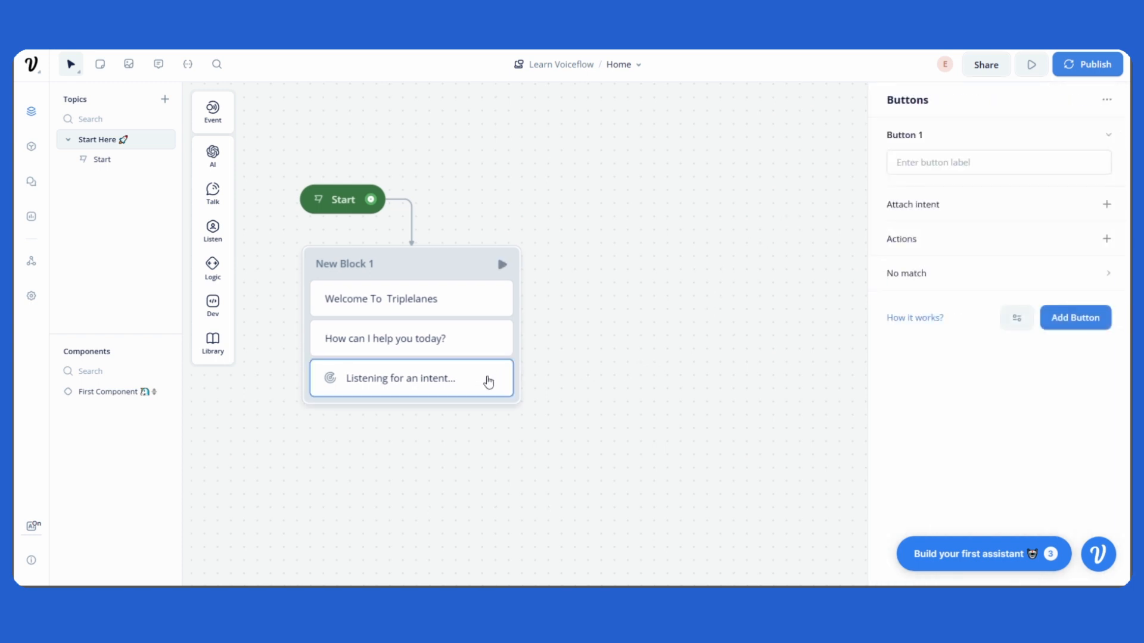
left_click(691, 349)
scroll(655, 370, "down", 1)
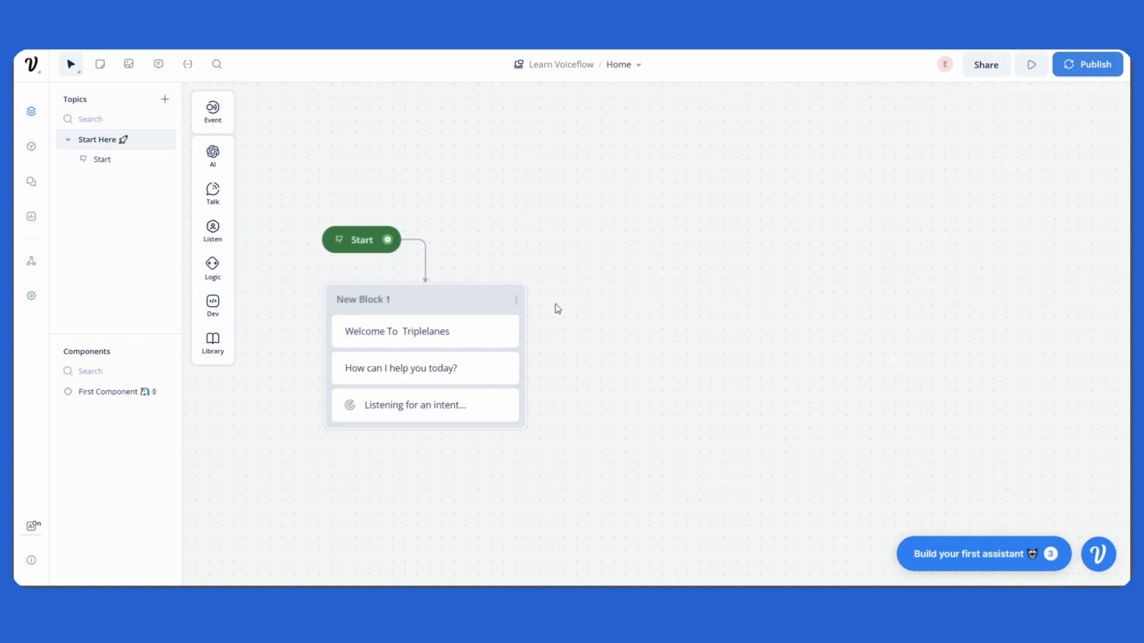
left_click_drag(665, 322, 640, 335)
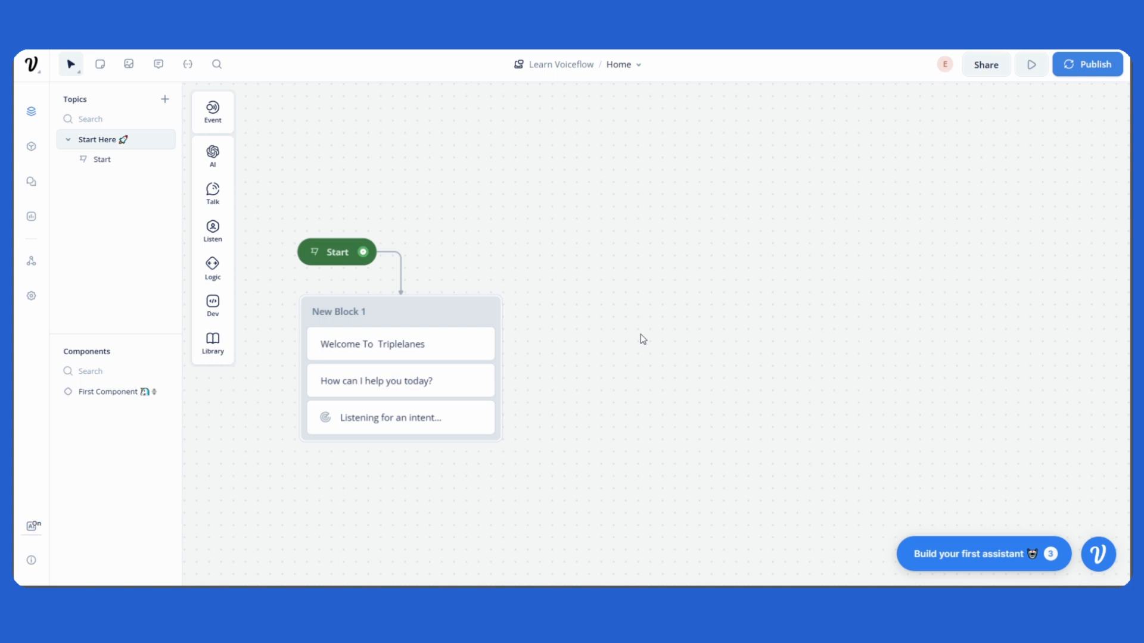
left_click_drag(591, 263, 578, 305)
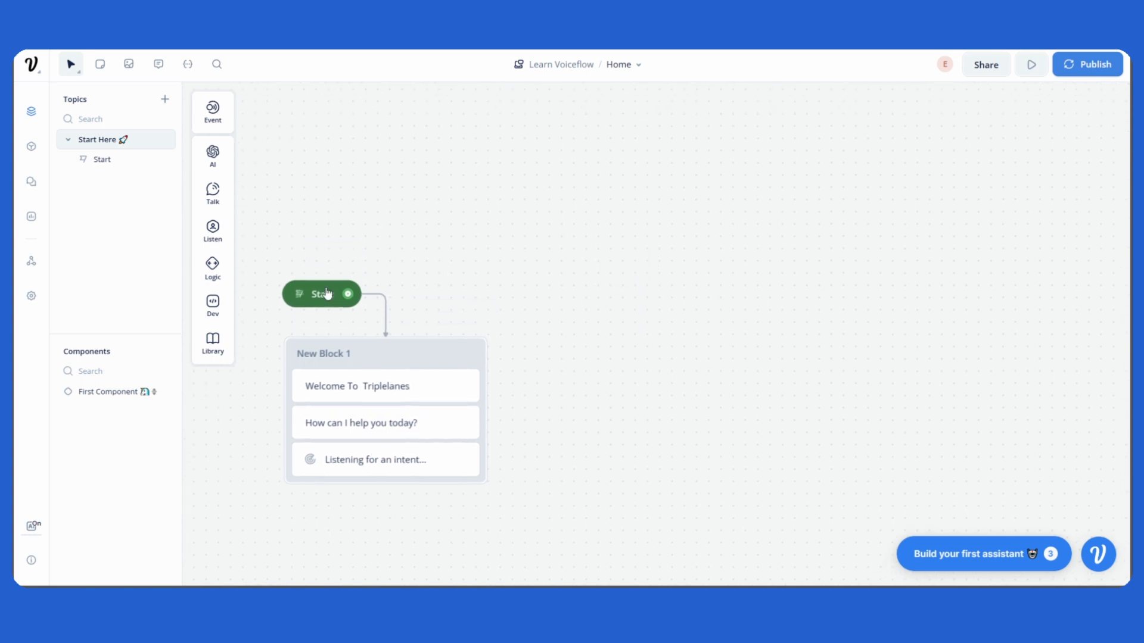
mouse_move(318, 293)
left_mouse_down()
mouse_move(314, 282)
mouse_move(327, 275)
left_mouse_up()
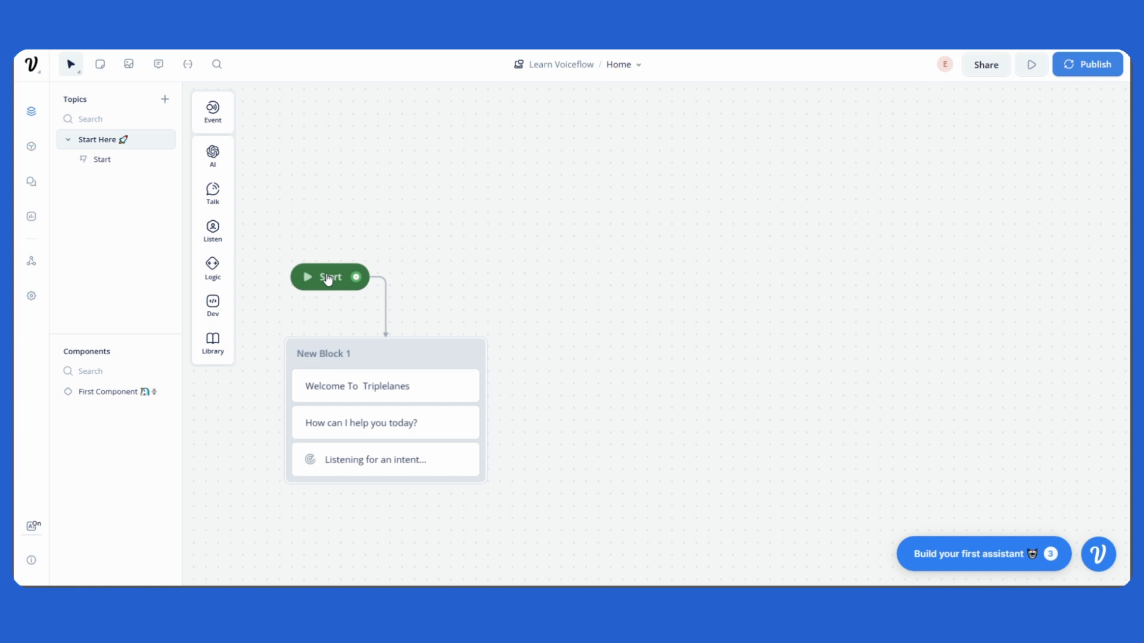
scroll(674, 265, "right", 2)
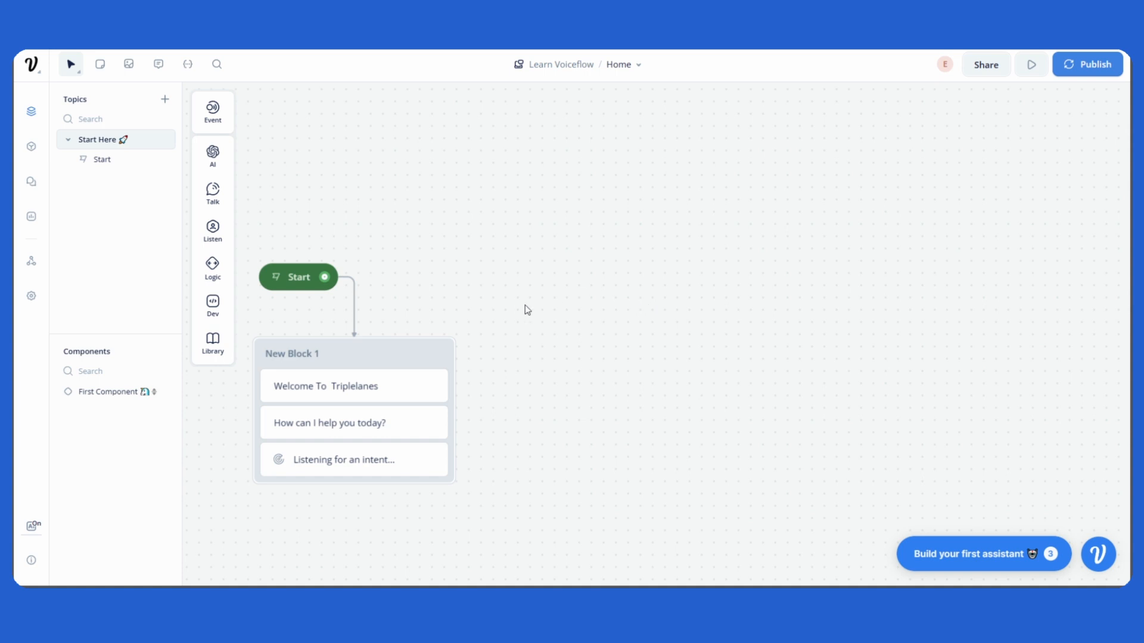
Place an Intent event block on the canvas to the right of the Start block and select it.
mouse_move(214, 119)
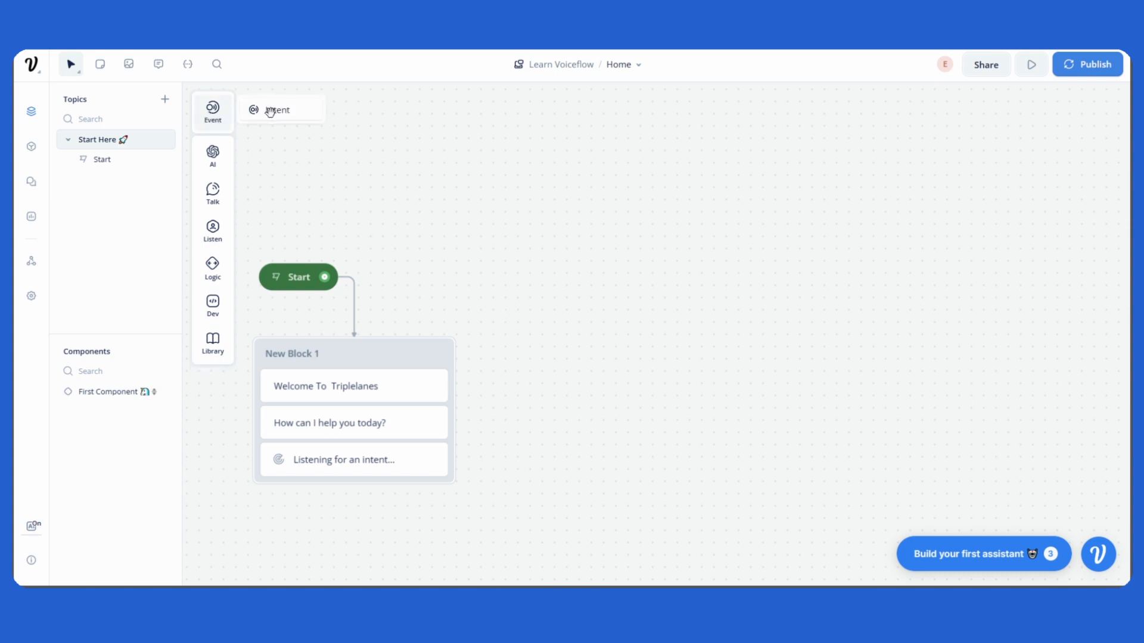
left_click_drag(270, 112, 592, 237)
left_click(597, 250)
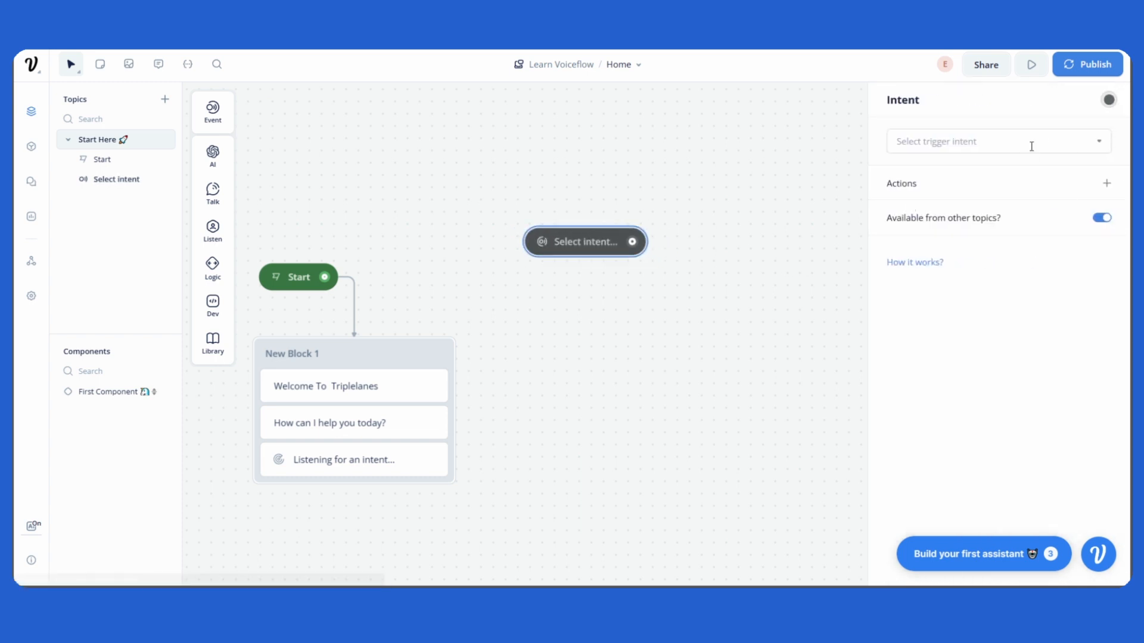
Browse the trigger intent list and start creating a new intent.
left_click(1031, 147)
scroll(991, 301, "down", 3)
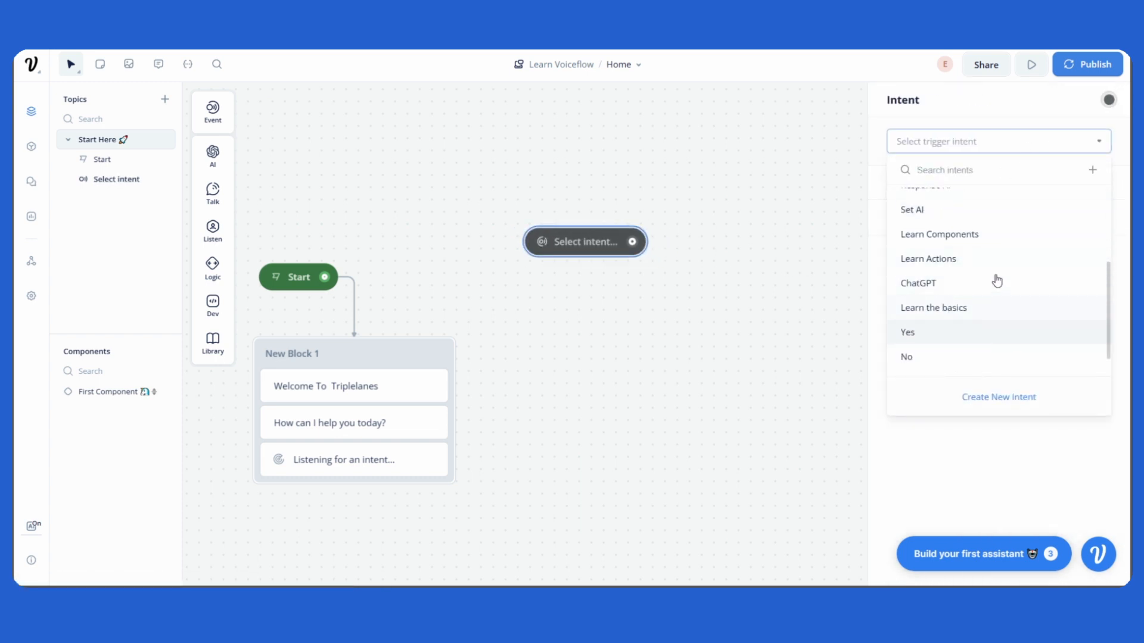
scroll(973, 284, "up", 3)
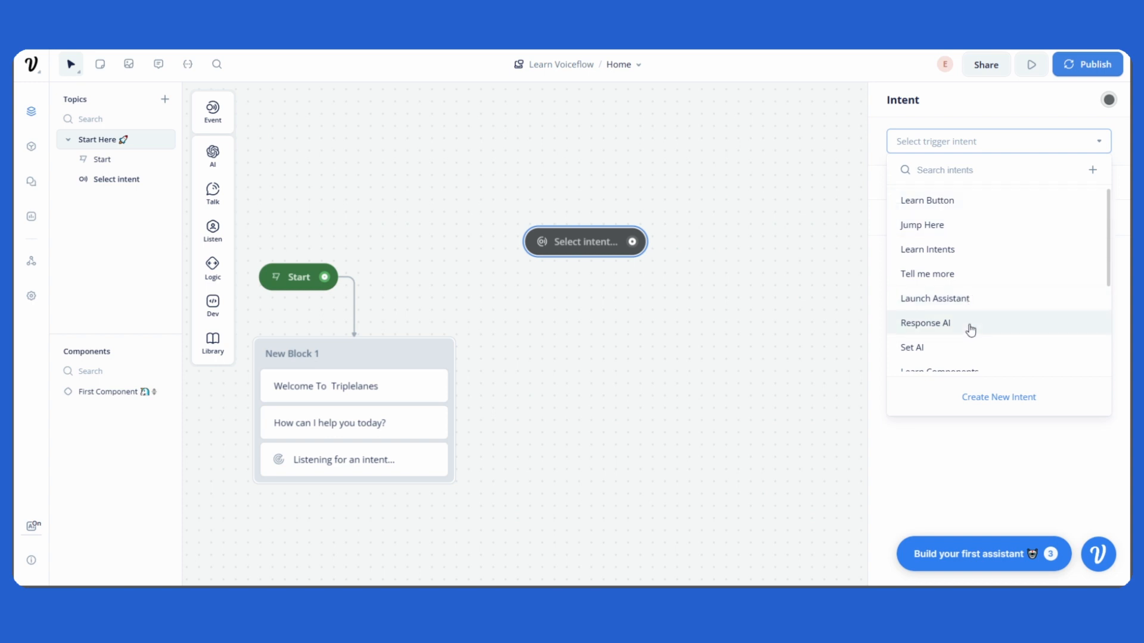
scroll(971, 330, "down", 1)
left_click_drag(746, 347, 688, 347)
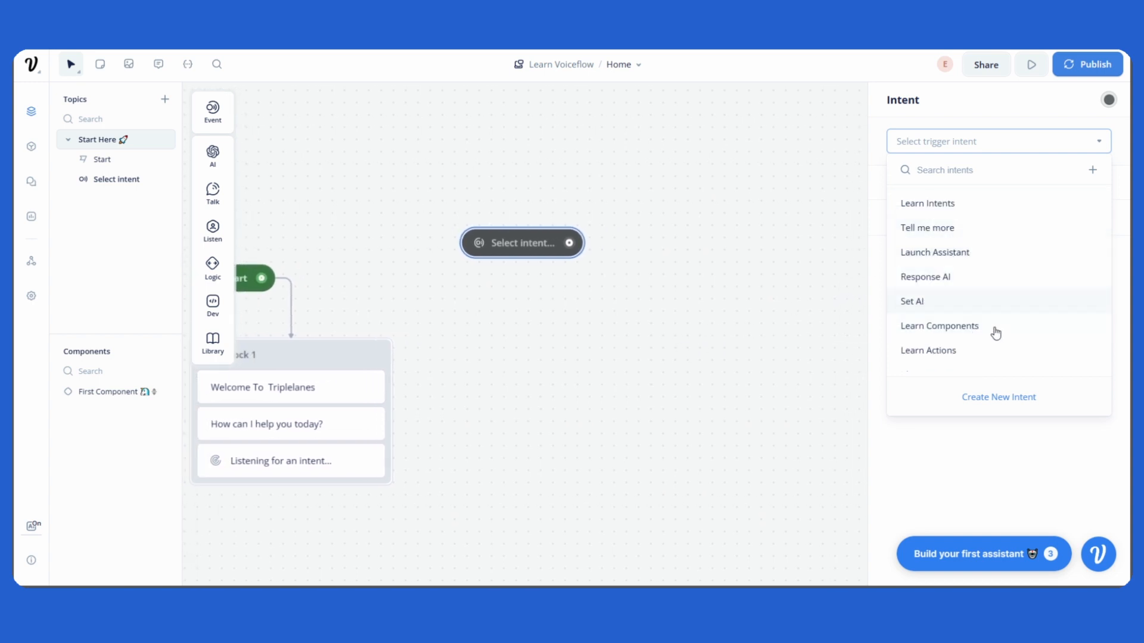
left_click(1008, 405)
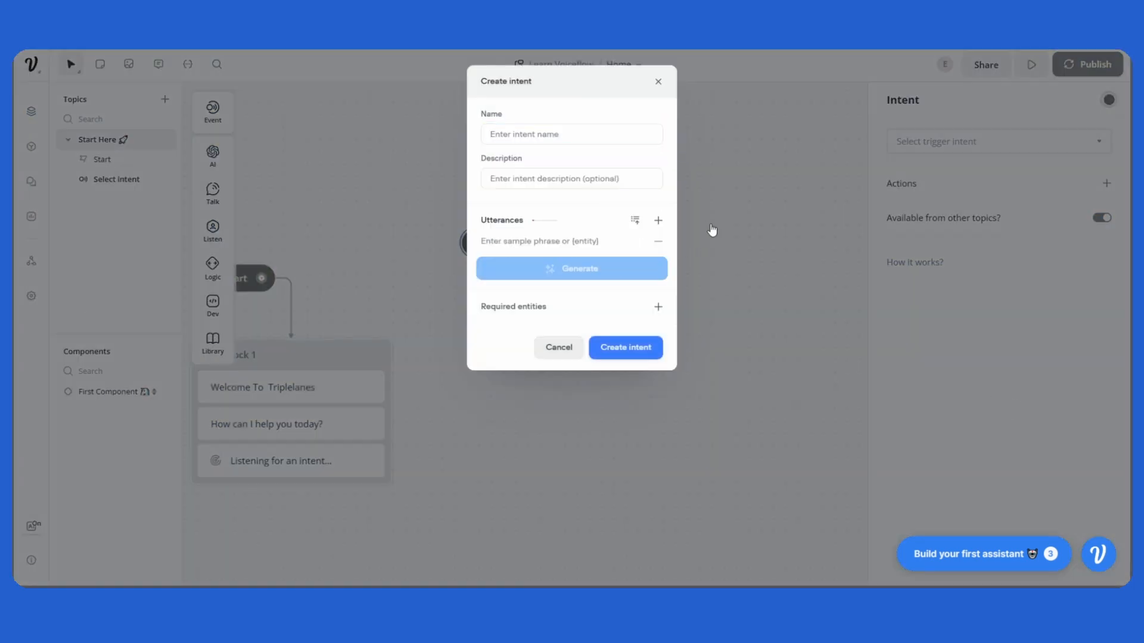
Name the new intent 'User Wants To Learn' and move on to its description.
left_click(580, 135)
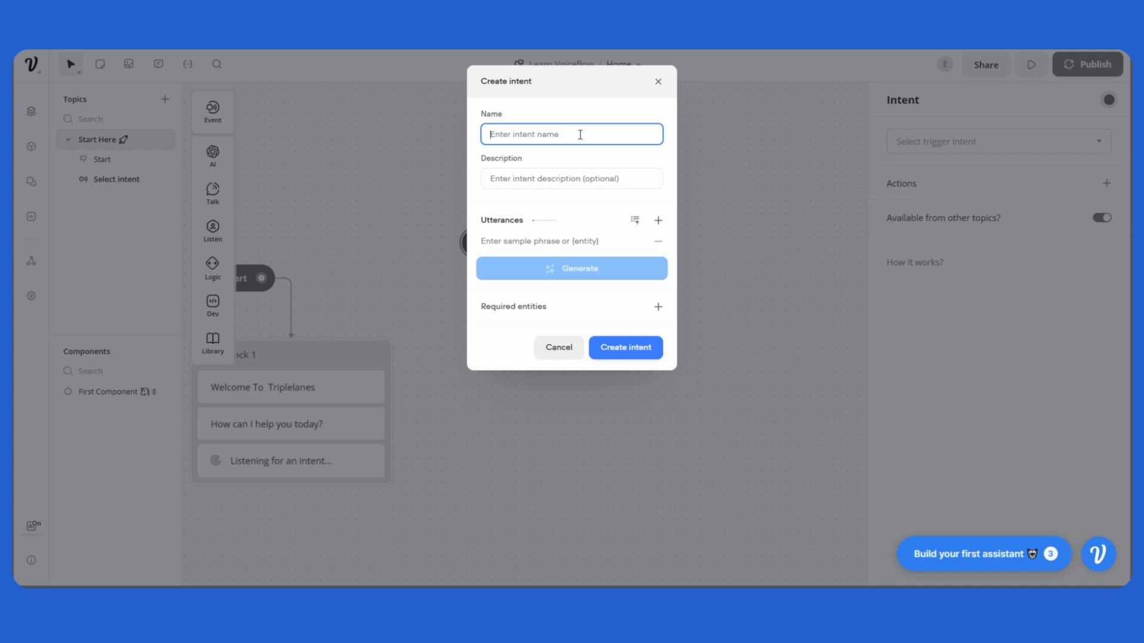
type("User Wants To Learn")
key("Tab")
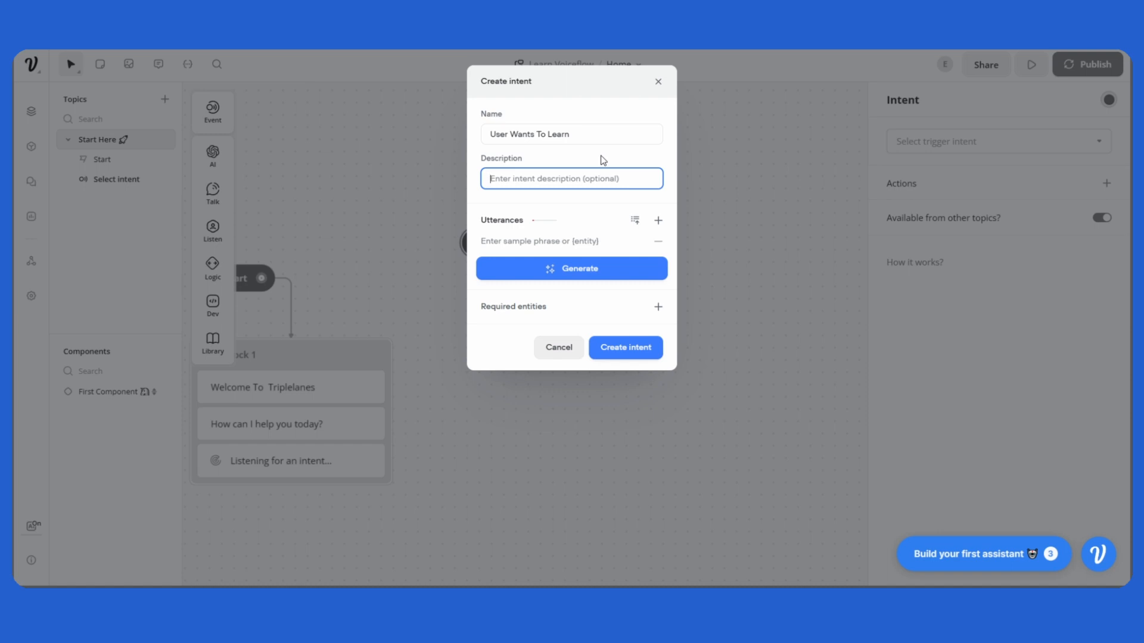
Enter the intent description 'user wants to learn how to build a chatbot'.
type("user wants to learn how to build a chatbot")
left_click(603, 156)
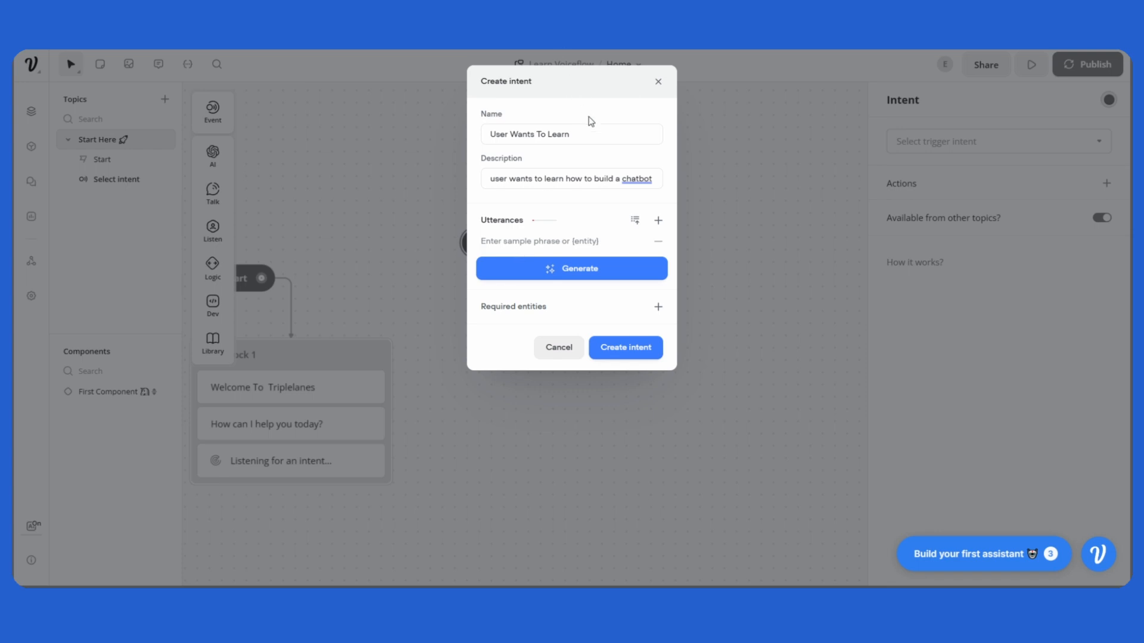
left_click(582, 133)
left_click_drag(582, 133, 467, 141)
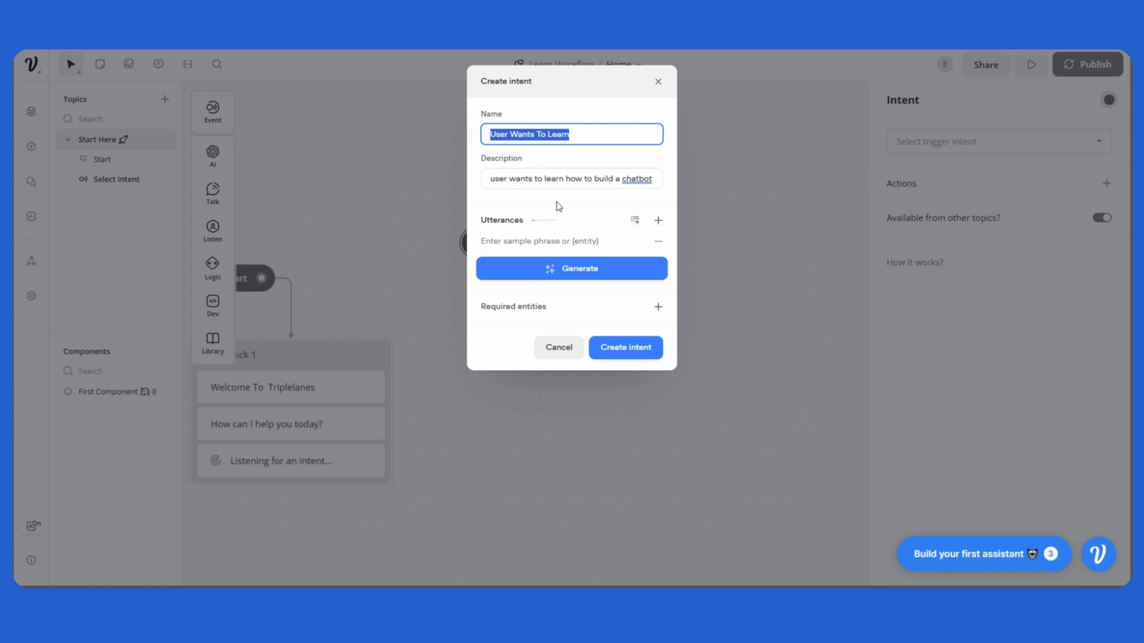
Add the sample utterance 'How do you build a chatbot?' to the intent.
left_click(574, 237)
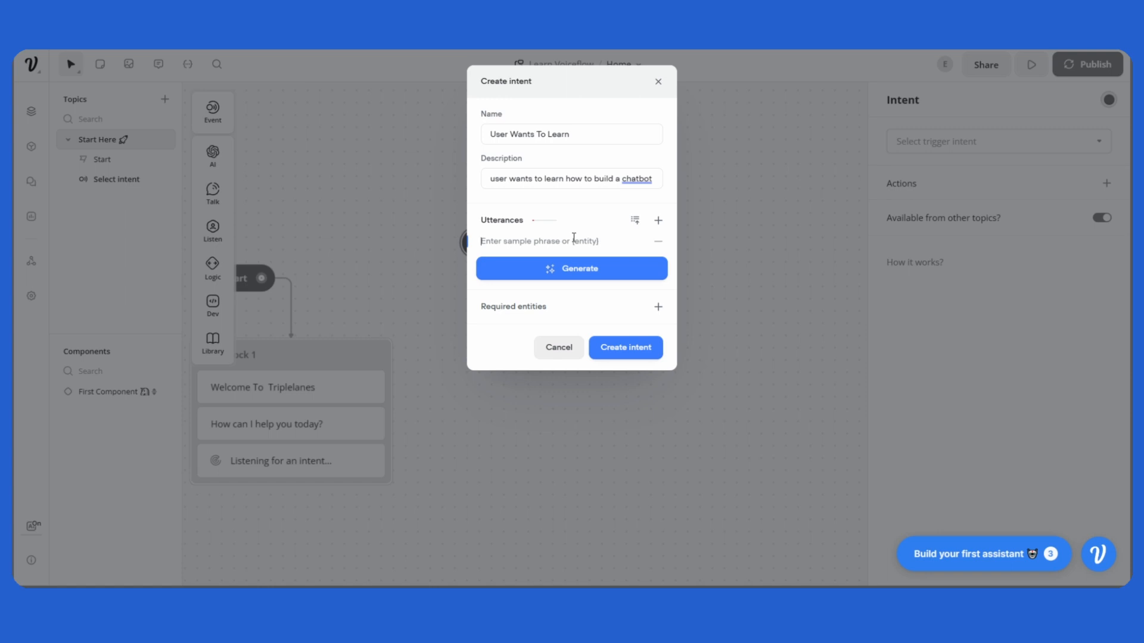
type("How do you build a chatbot?")
key("Return")
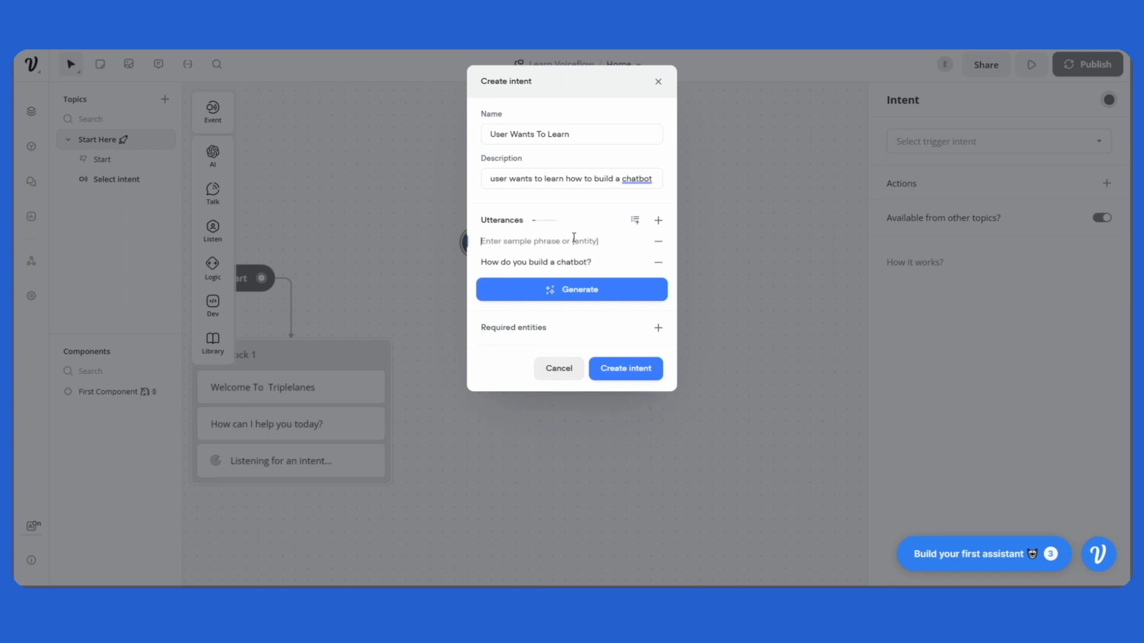
Add the sample utterance 'Teach me how build a chatbot'.
type("Teach me how to")
key("BackSpace")
key("BackSpace")
key("BackSpace")
type("build a chatbot")
key("Return")
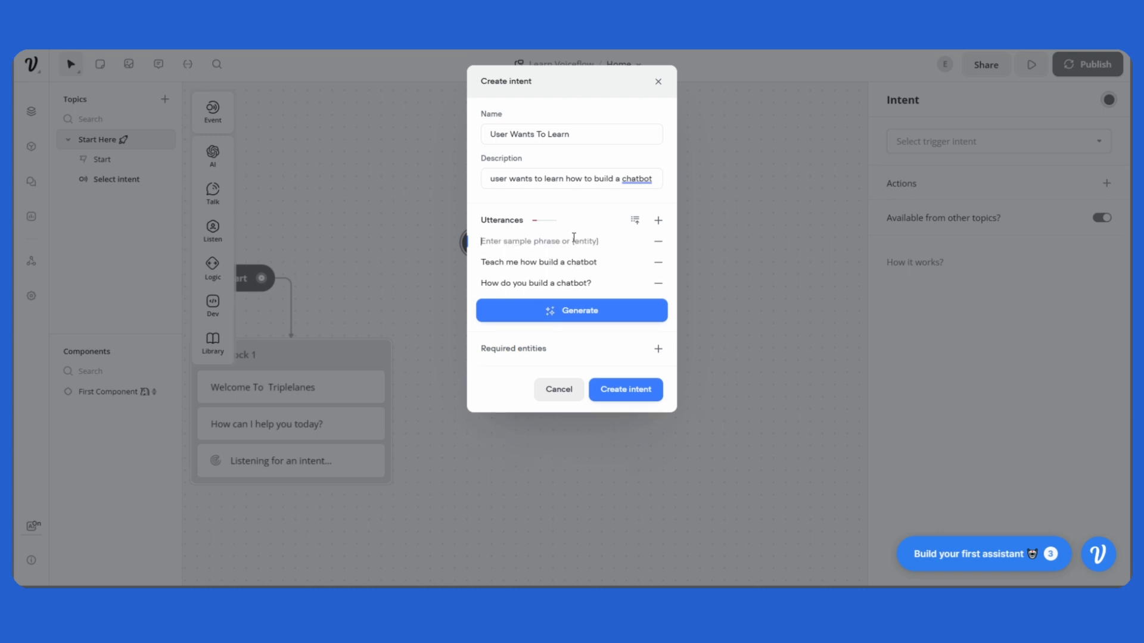
Add the sample utterance 'I want to learn how to build a chatbot'.
type("I want to watc")
type("h")
key("BackSpace")
key("BackSpace")
key("BackSpace")
key("BackSpace")
type("learn how to build a chatbot")
Generate 5 more sample phrases and create the 'User Wants To Learn' intent.
left_click(594, 315)
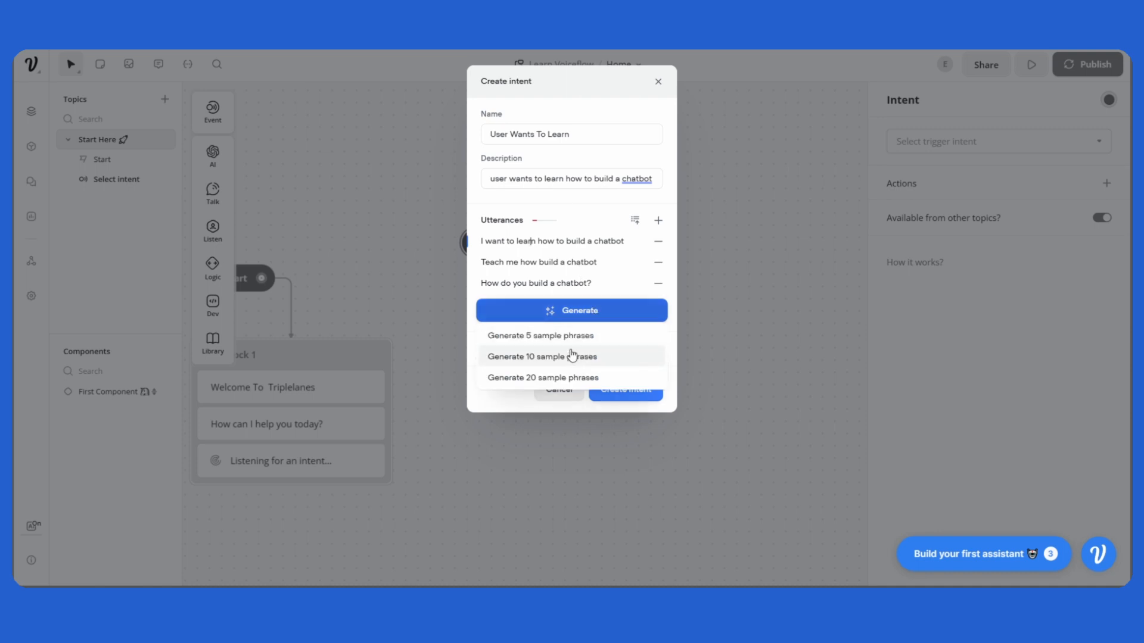
left_click(572, 335)
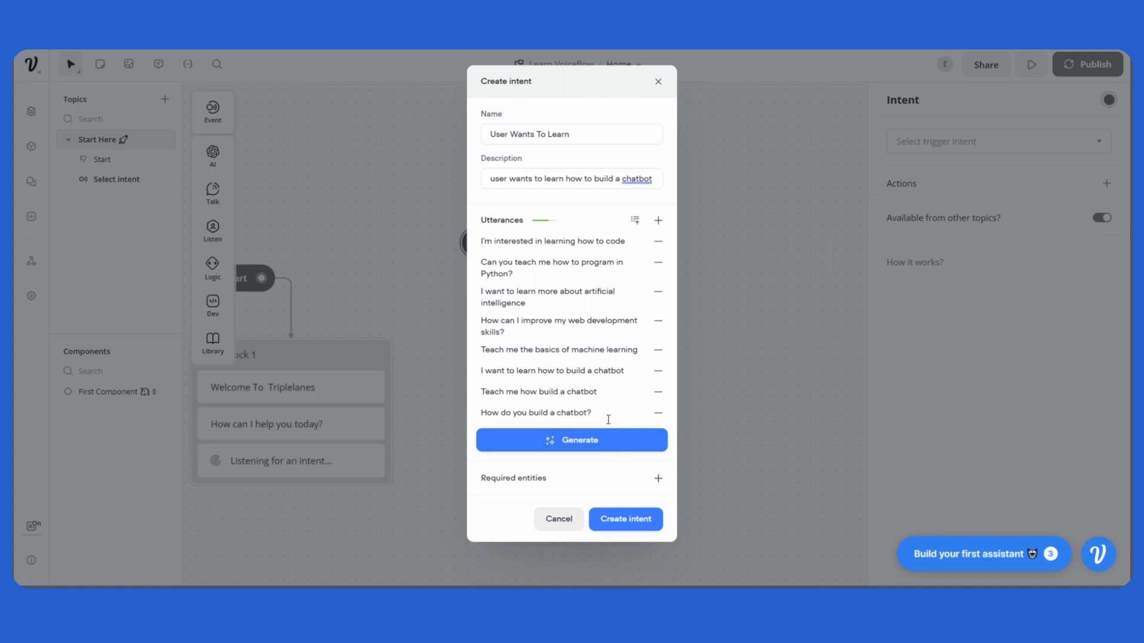
left_click(632, 527)
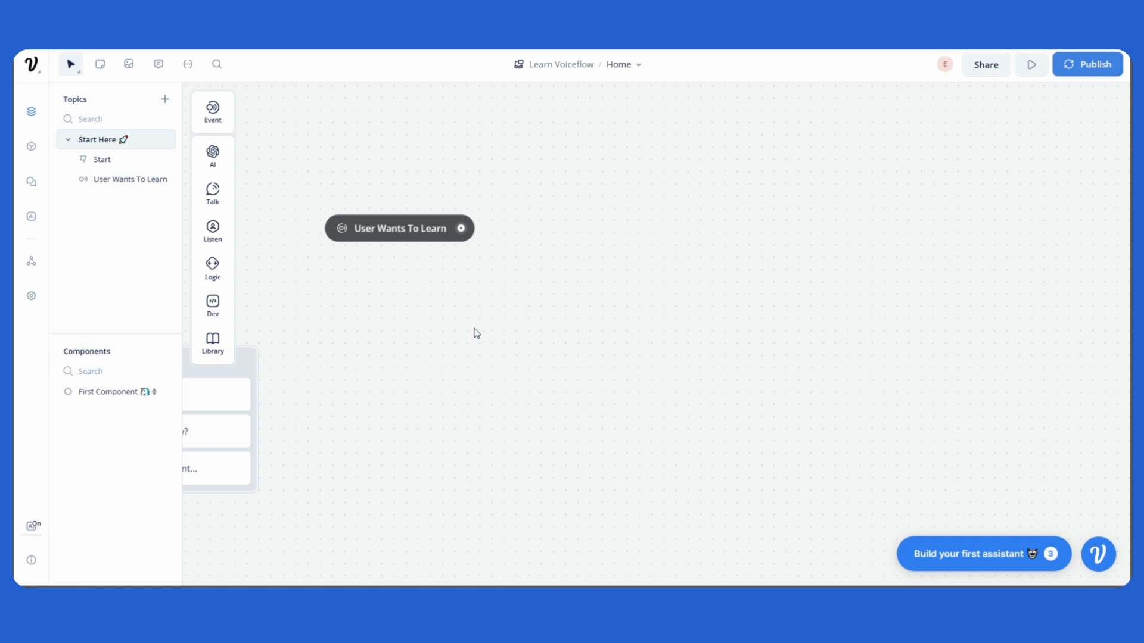
Place a second Intent event block to the right and start creating a new trigger intent for it.
mouse_move(219, 120)
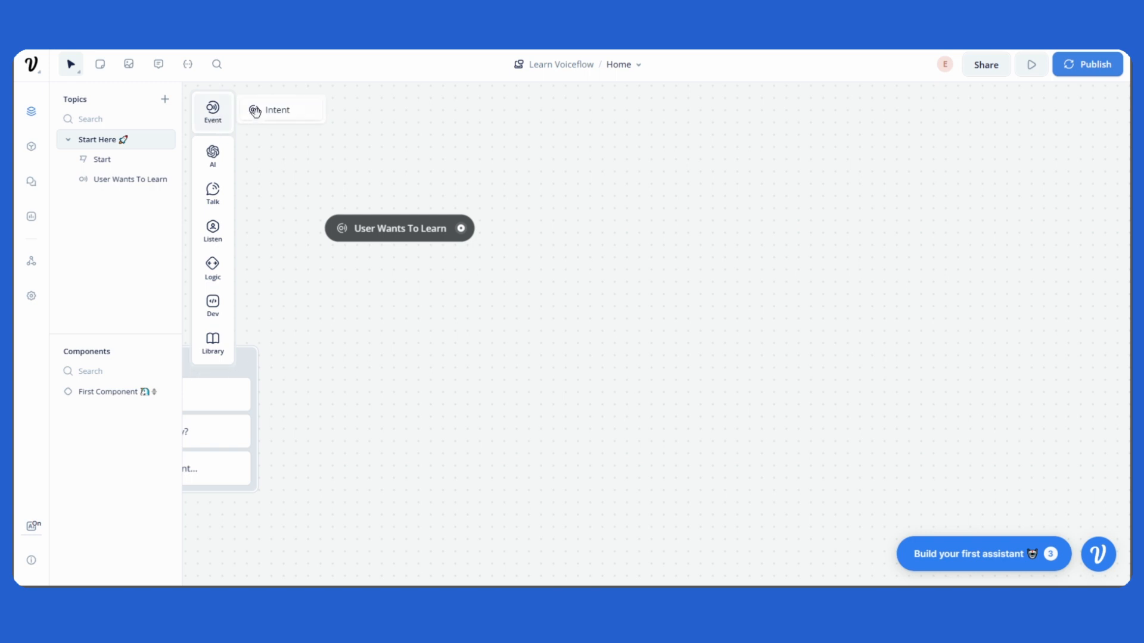
left_click_drag(257, 111, 639, 225)
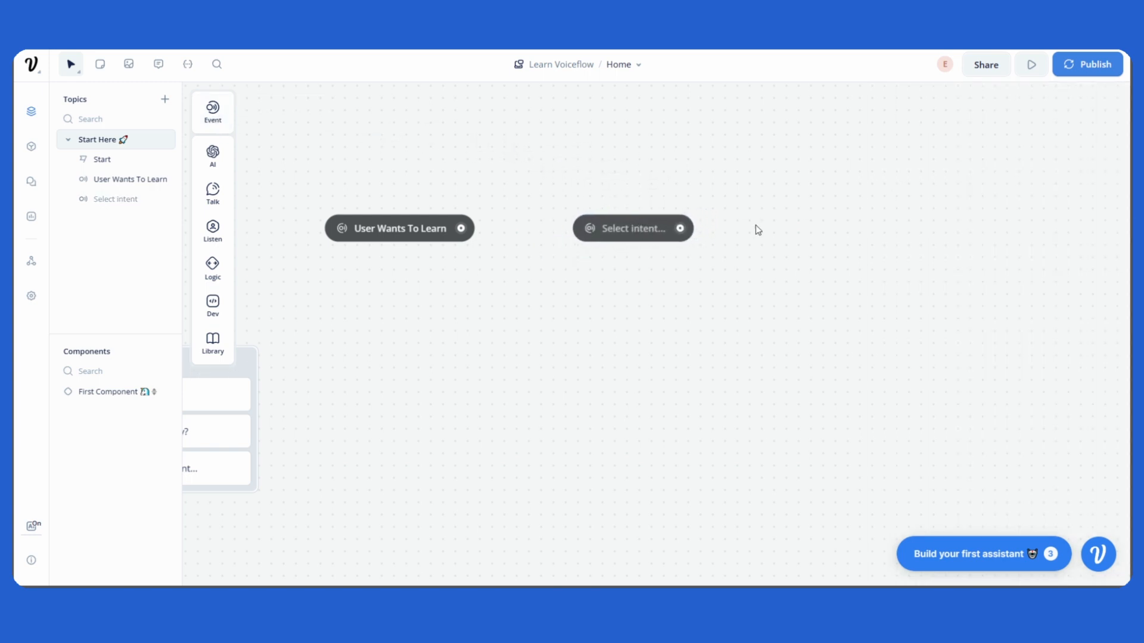
left_click(656, 232)
left_click(990, 149)
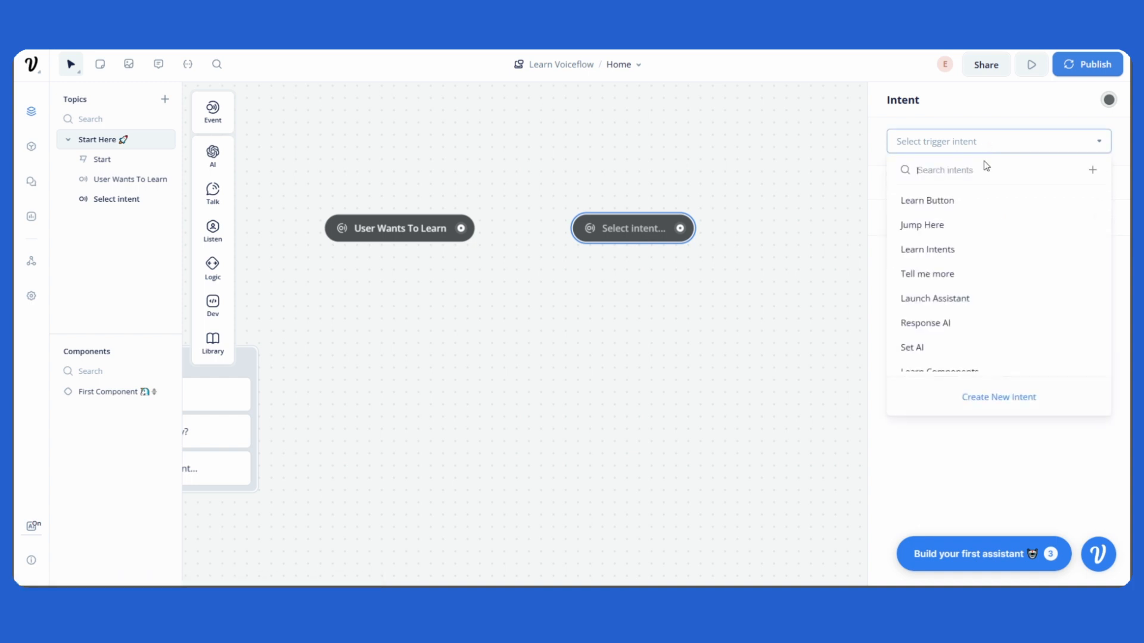
left_click(997, 399)
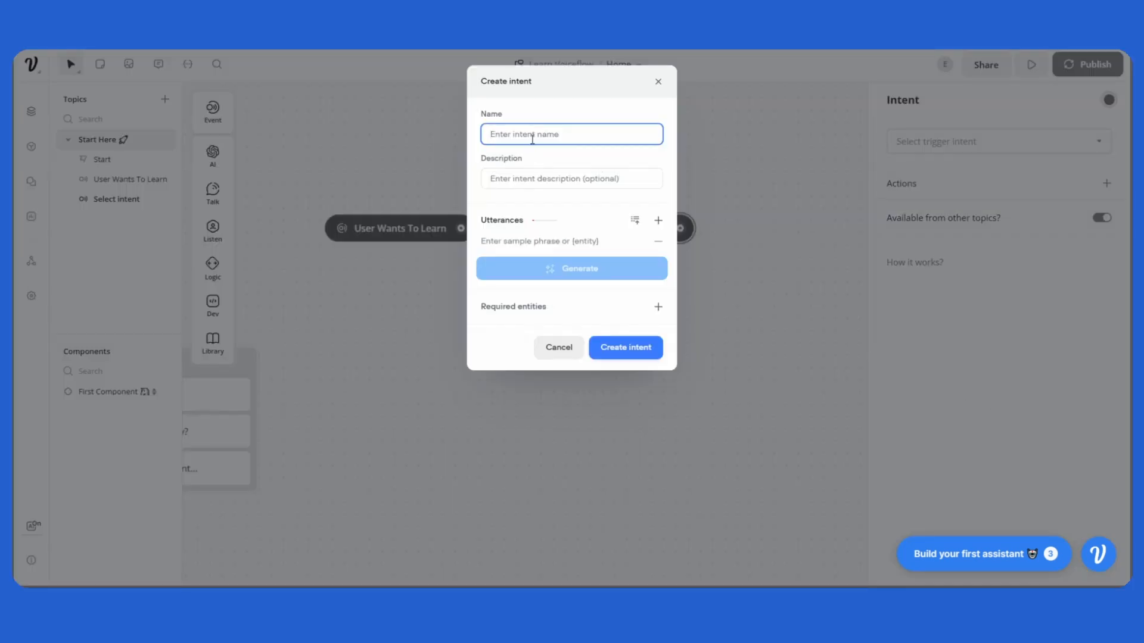
Name the new intent 'User Wants To Contact Support'.
type("User Wants To Contact Support")
left_click_drag(540, 136, 545, 137)
Enter the description 'user wants to contact support'.
left_click(548, 184)
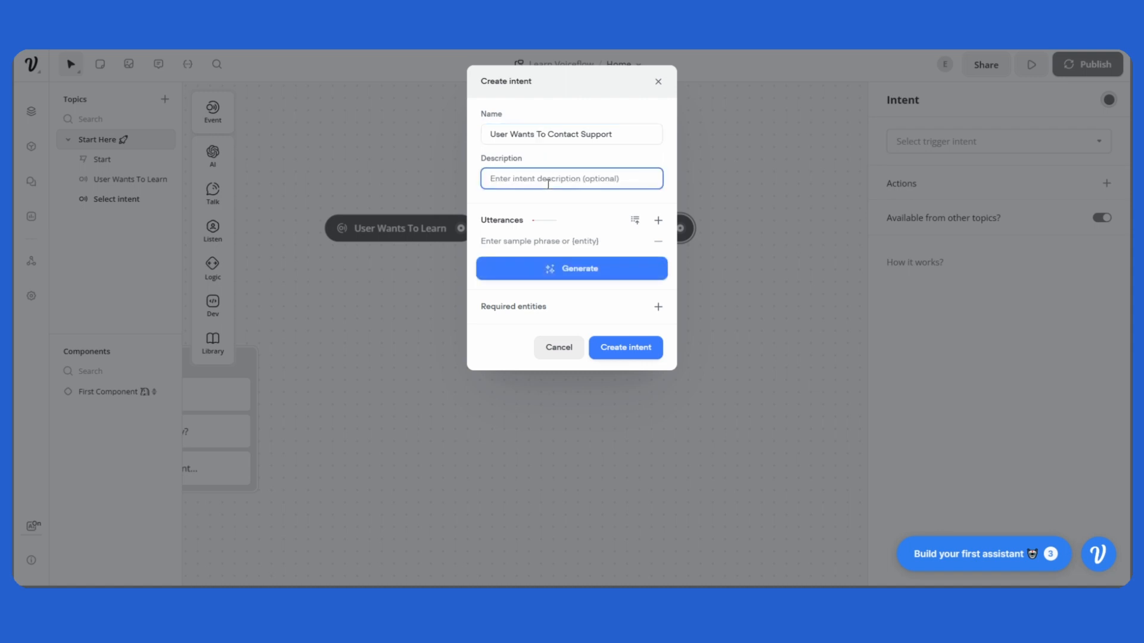
type("user wants to contact support")
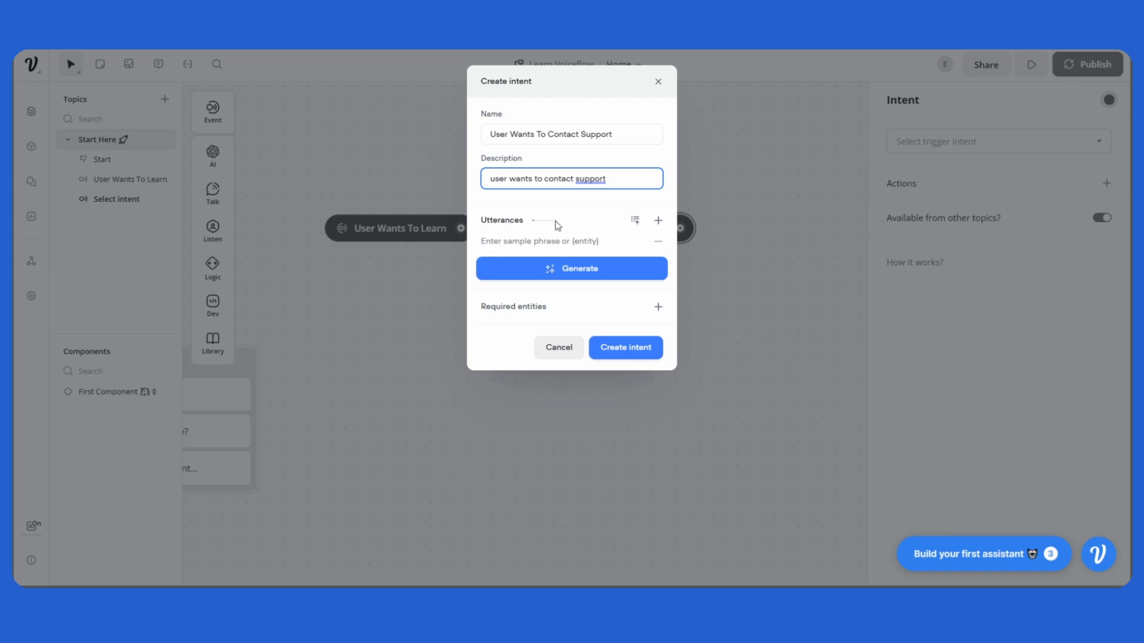
Add the sample utterance 'I want to contact support'.
left_click(542, 240)
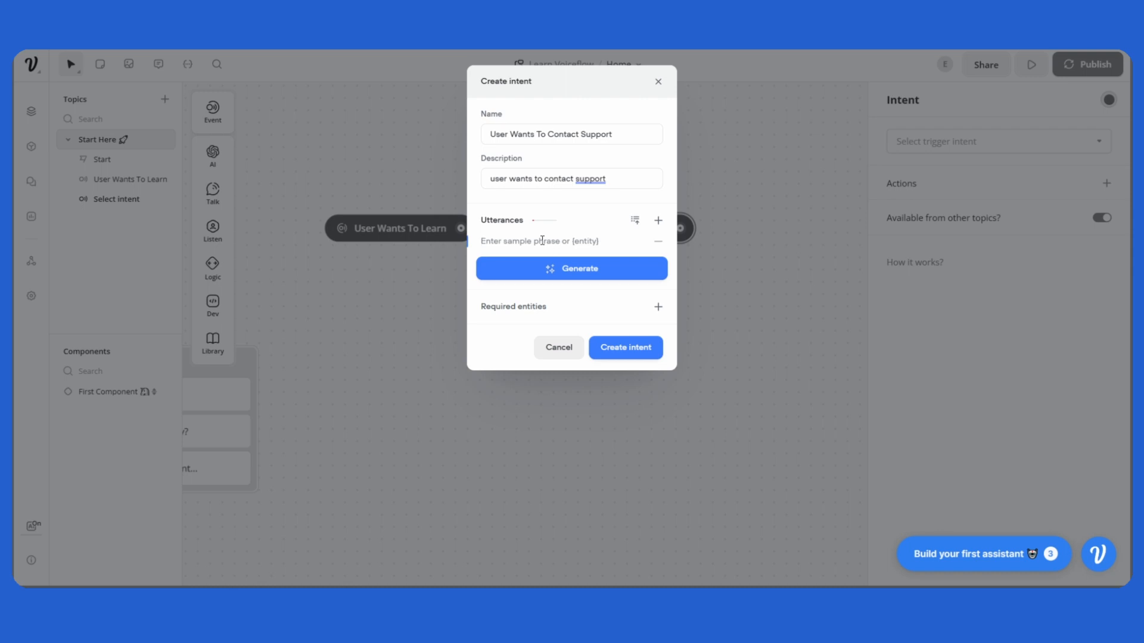
type("I want to contact support")
key("Return")
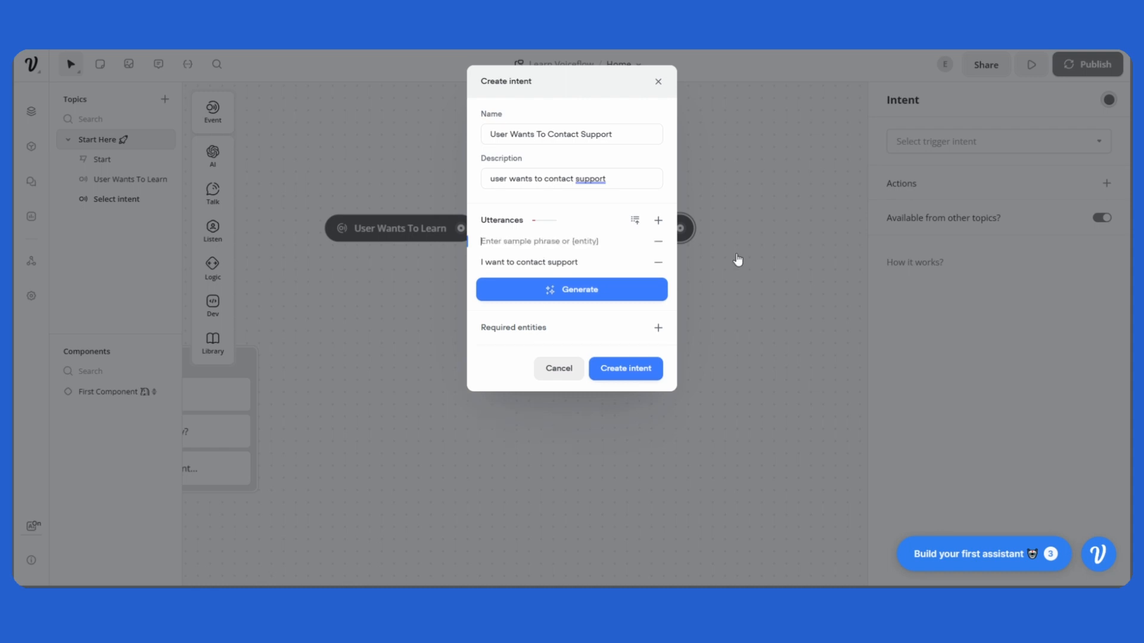
Add the sample utterances 'How do I get in touch?' and 'Can I email support?'.
type("How do I get in touch?")
key("Return")
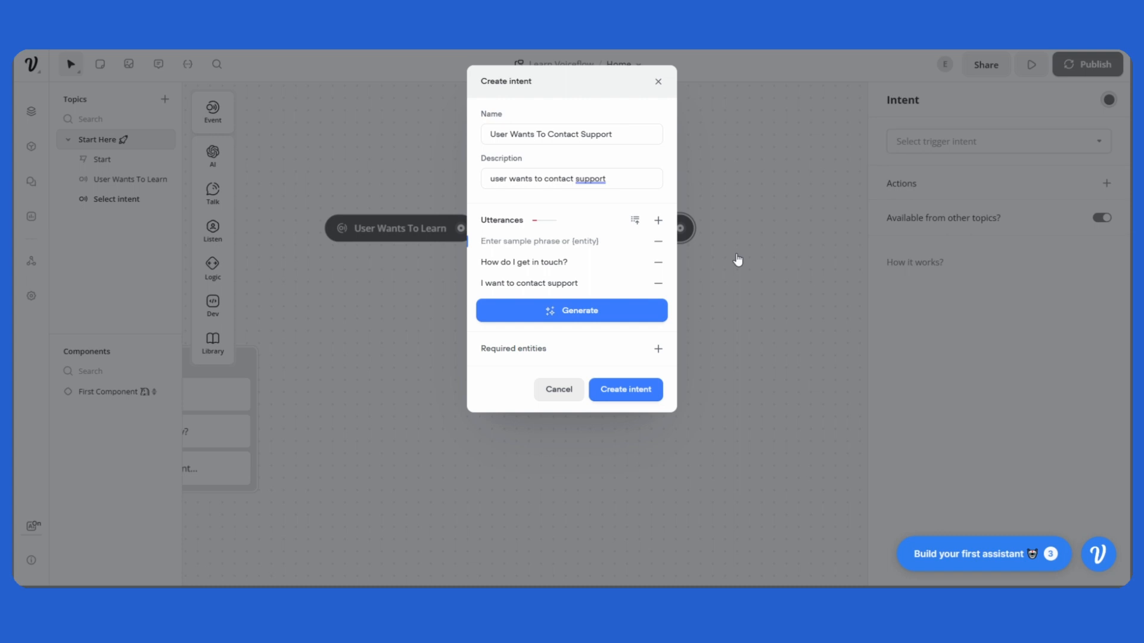
type("Can I email support?")
key("Return")
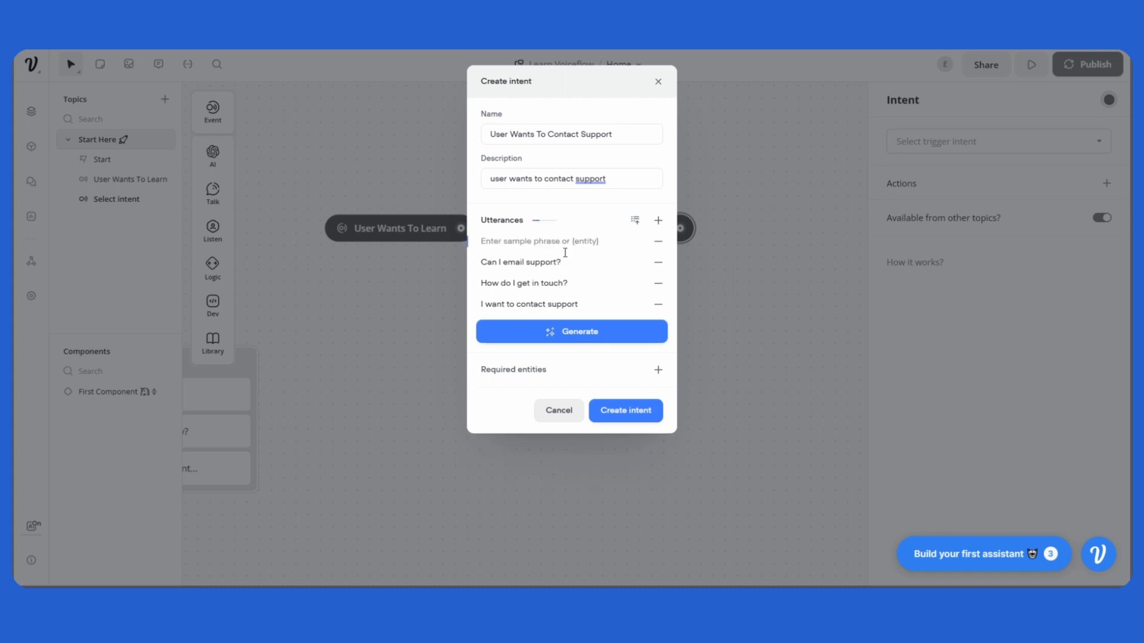
Generate 5 more sample phrases and create the 'User Wants To Contact Support' intent.
left_click(586, 343)
left_click(586, 356)
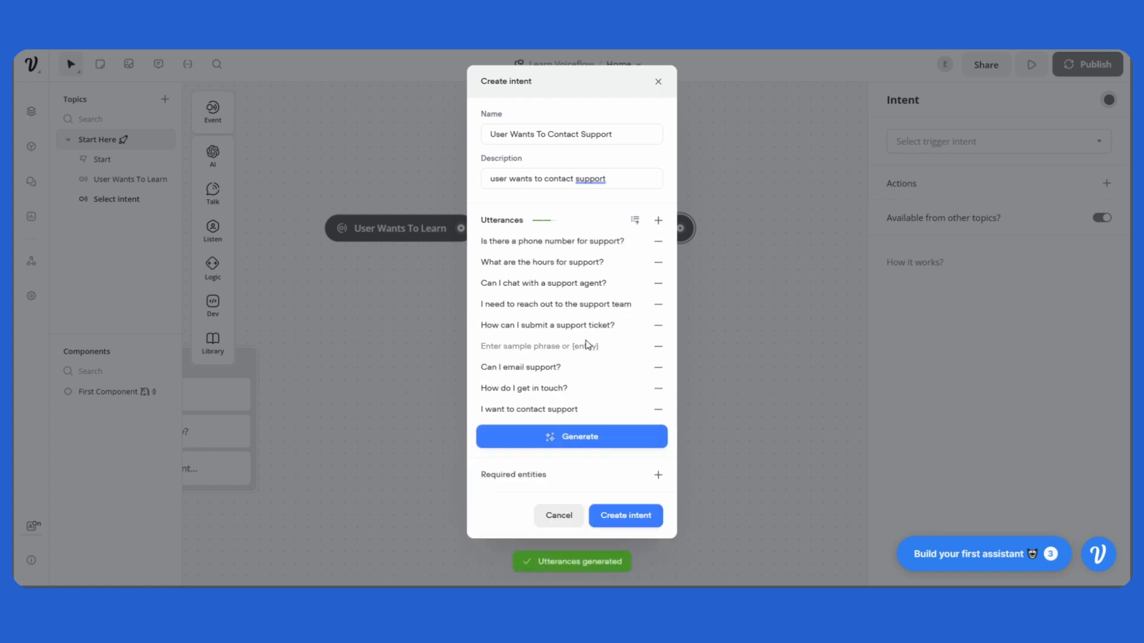
left_click(645, 520)
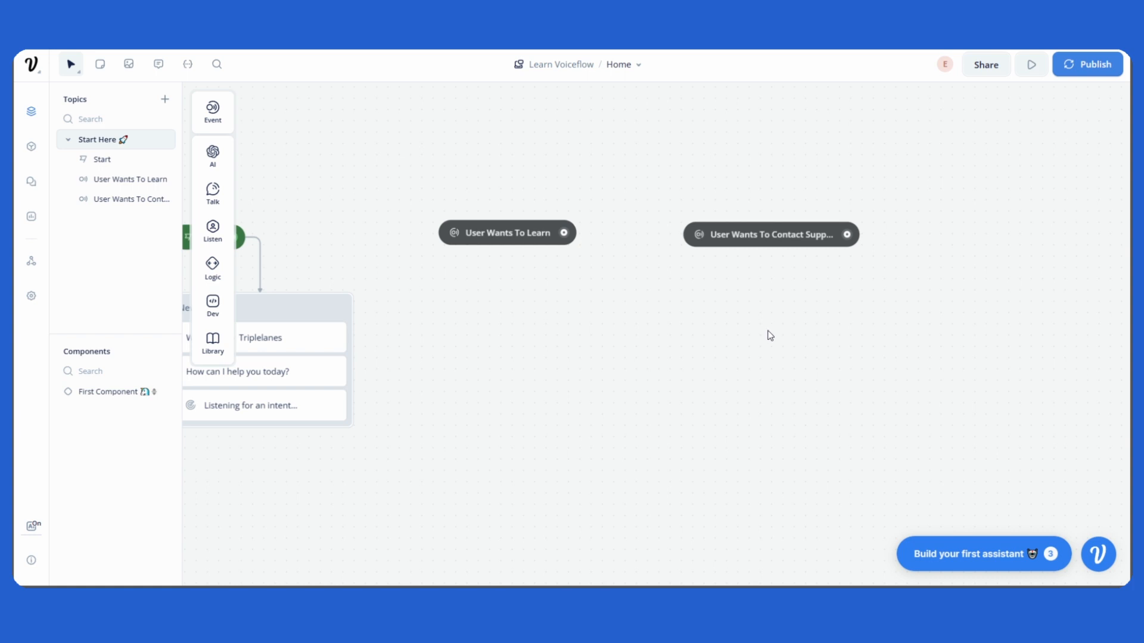
Add a Text block below the 'User Wants To Learn' intent and connect the intent to it.
left_click_drag(771, 335, 745, 339)
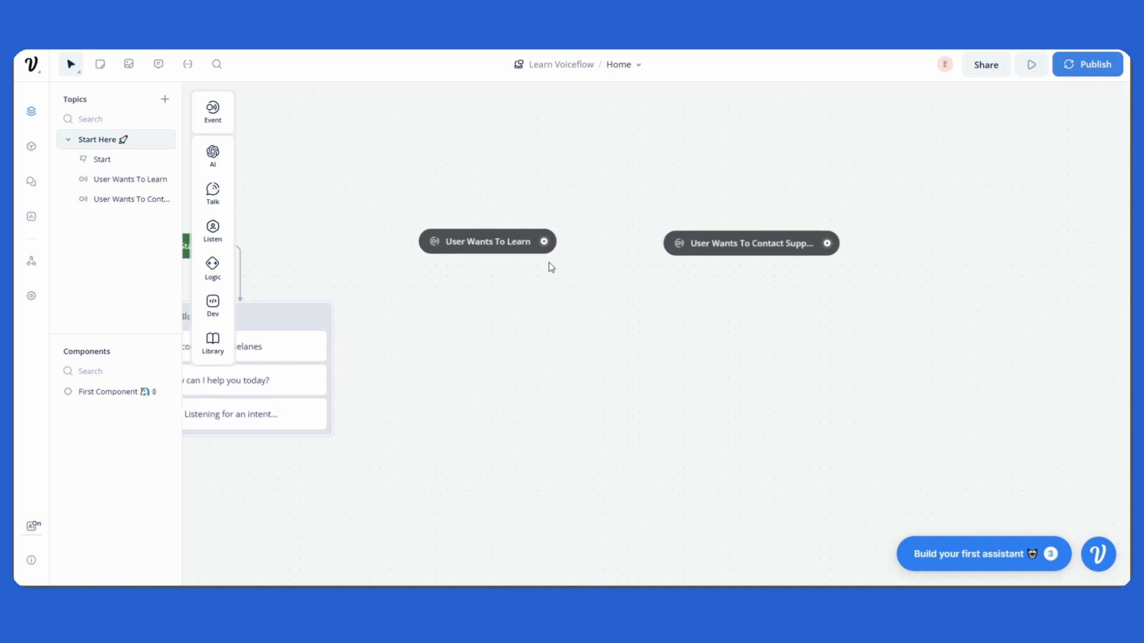
mouse_move(484, 246)
left_mouse_down()
mouse_move(486, 275)
mouse_move(518, 267)
mouse_move(491, 244)
left_mouse_up()
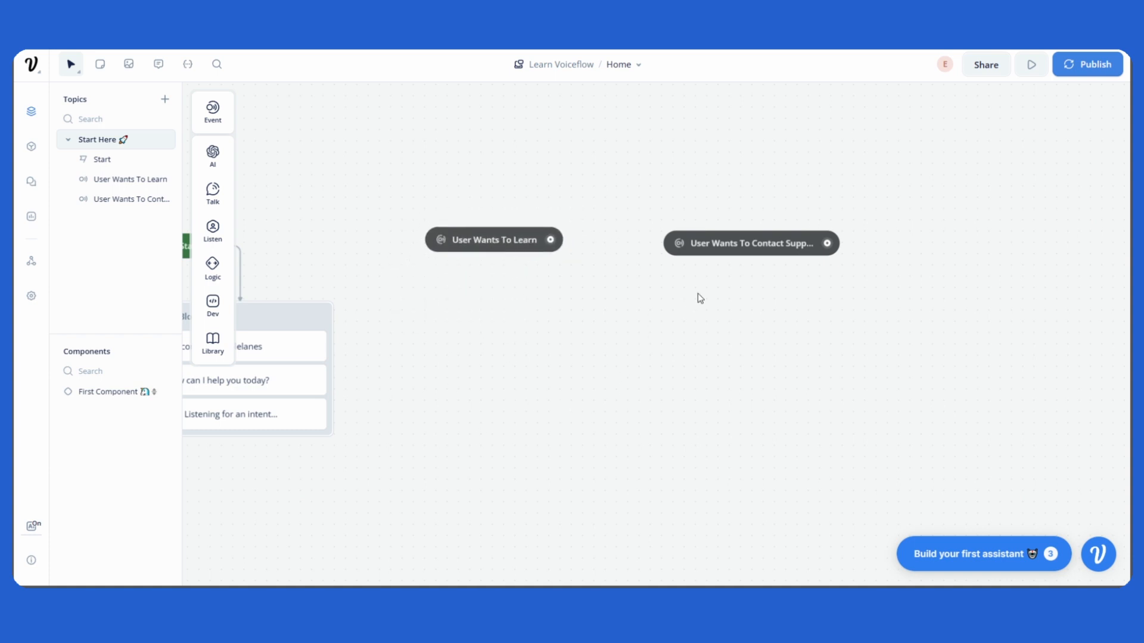
mouse_move(746, 250)
left_mouse_down()
mouse_move(738, 297)
mouse_move(757, 218)
mouse_move(771, 271)
mouse_move(778, 253)
mouse_move(736, 246)
left_mouse_up()
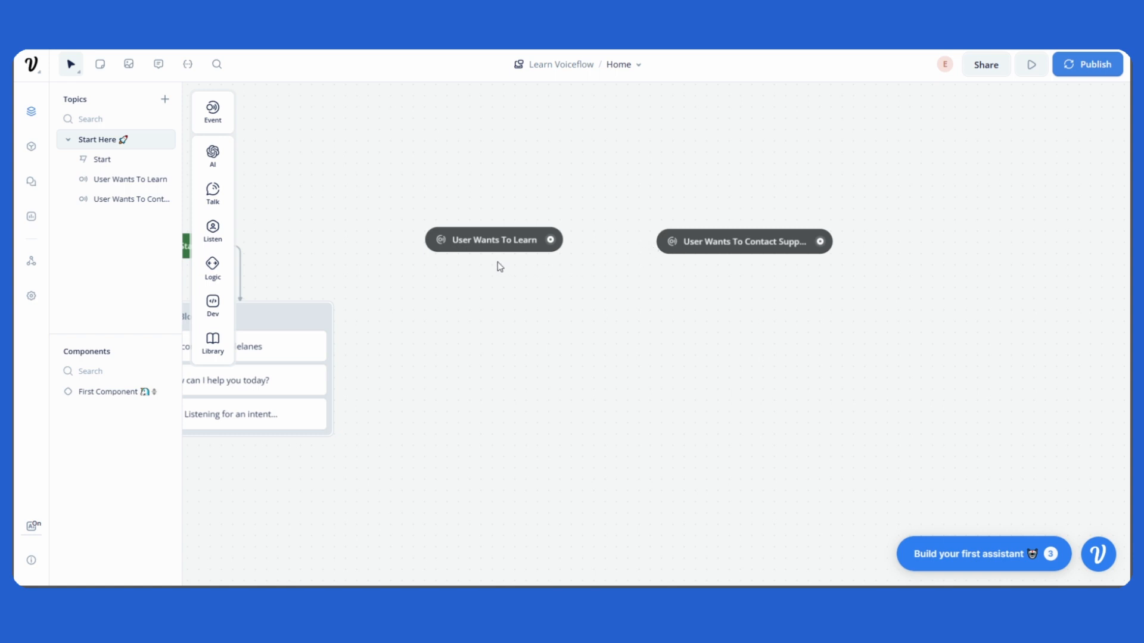
left_click_drag(487, 255, 467, 248)
mouse_move(222, 206)
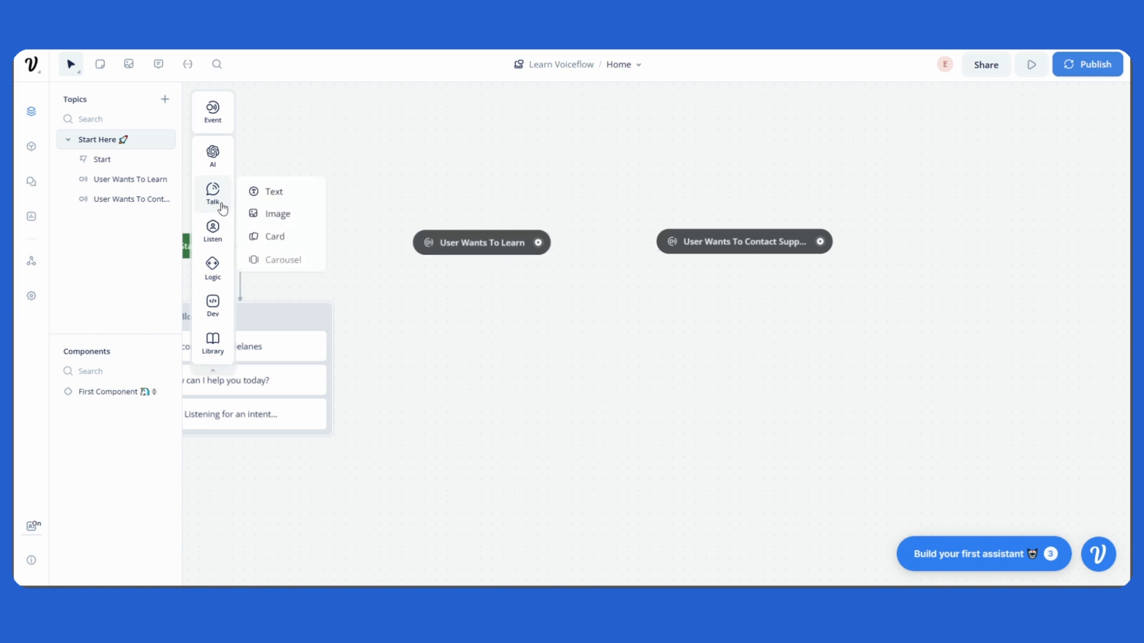
left_click_drag(256, 191, 505, 285)
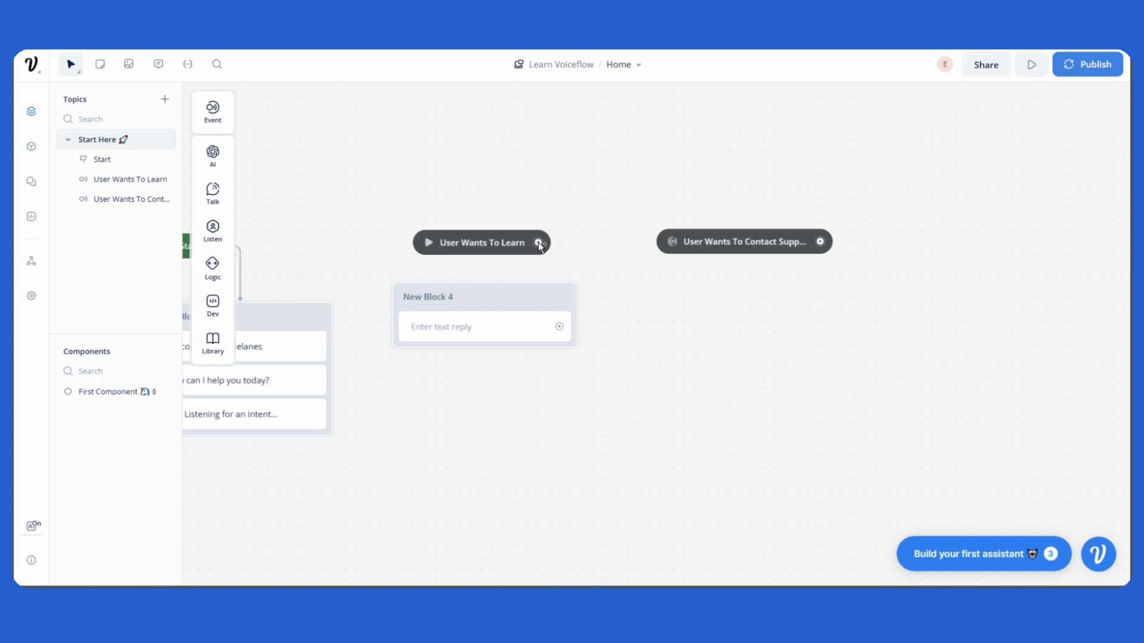
left_click_drag(538, 243, 485, 298)
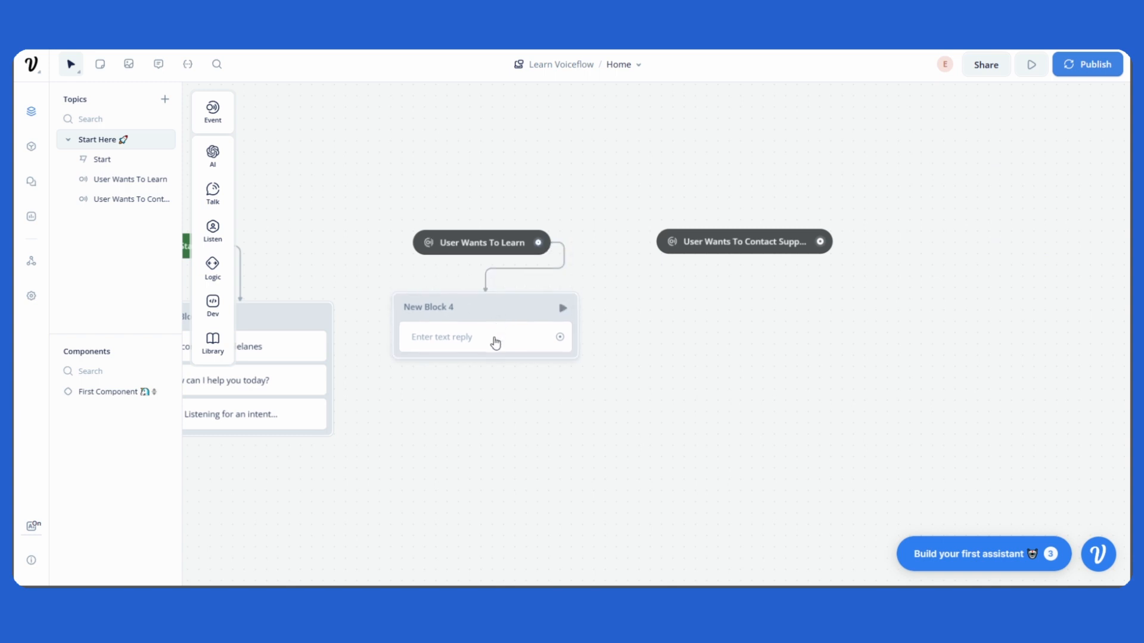
Set the Text block's reply to 'That's great! We have a tutorial on Youtube'.
left_click(485, 349)
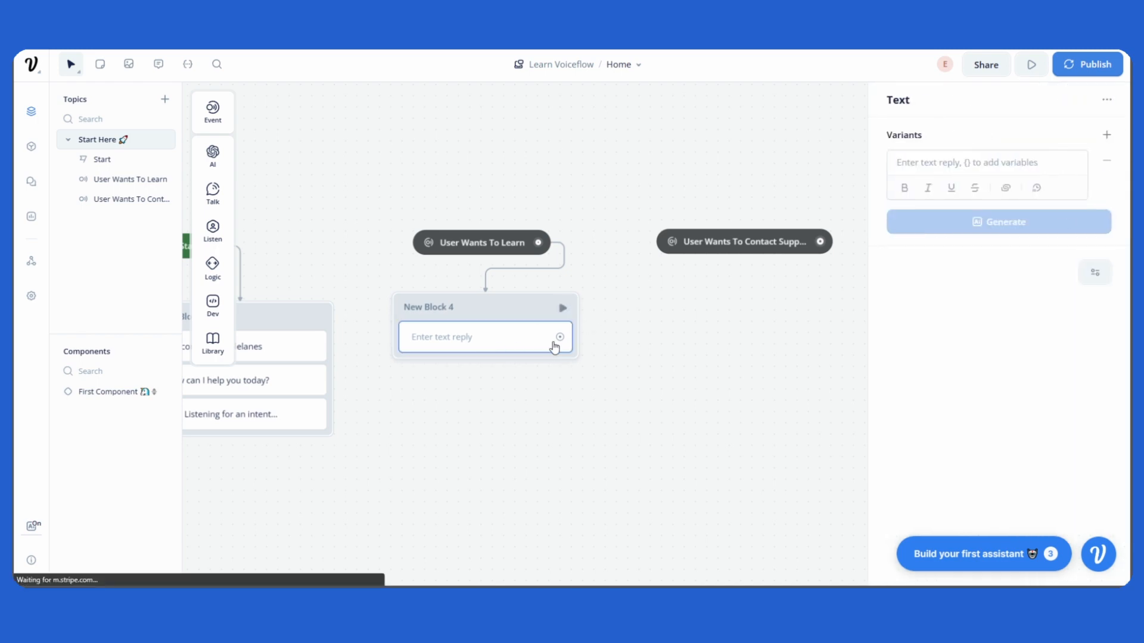
left_click(928, 163)
type("That")
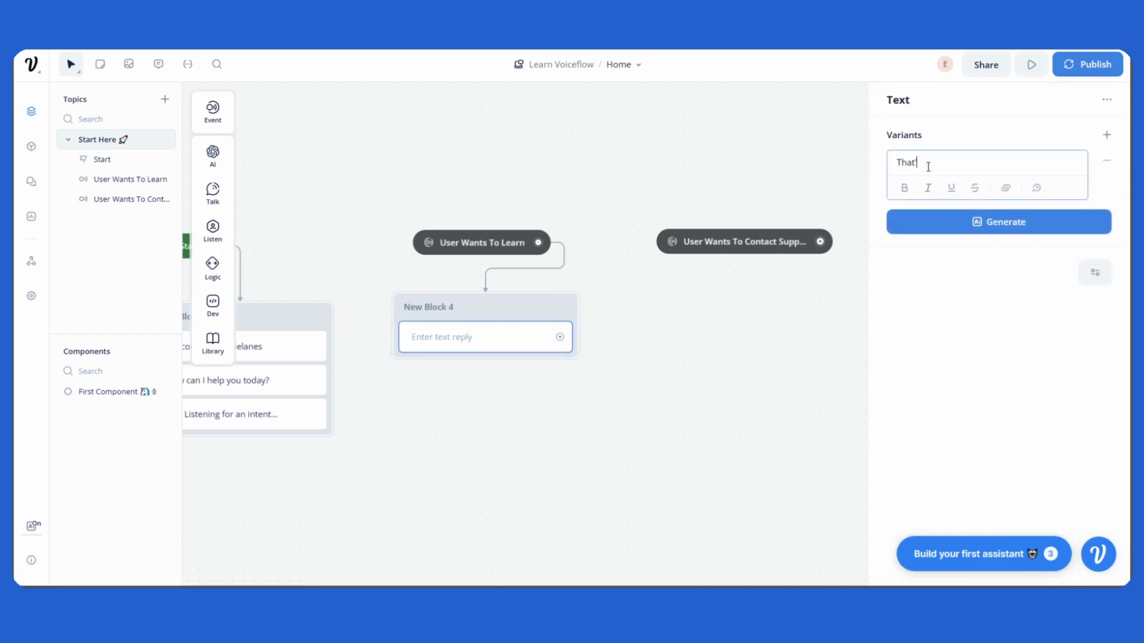
type("'s great! We have a tutorial on Youtube")
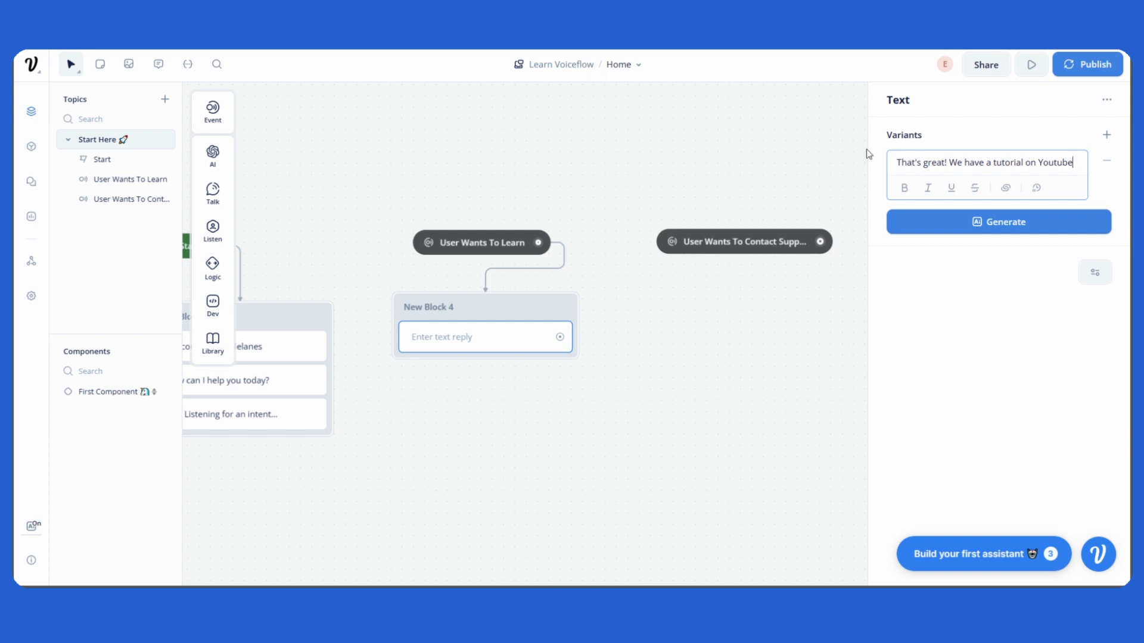
left_click(794, 143)
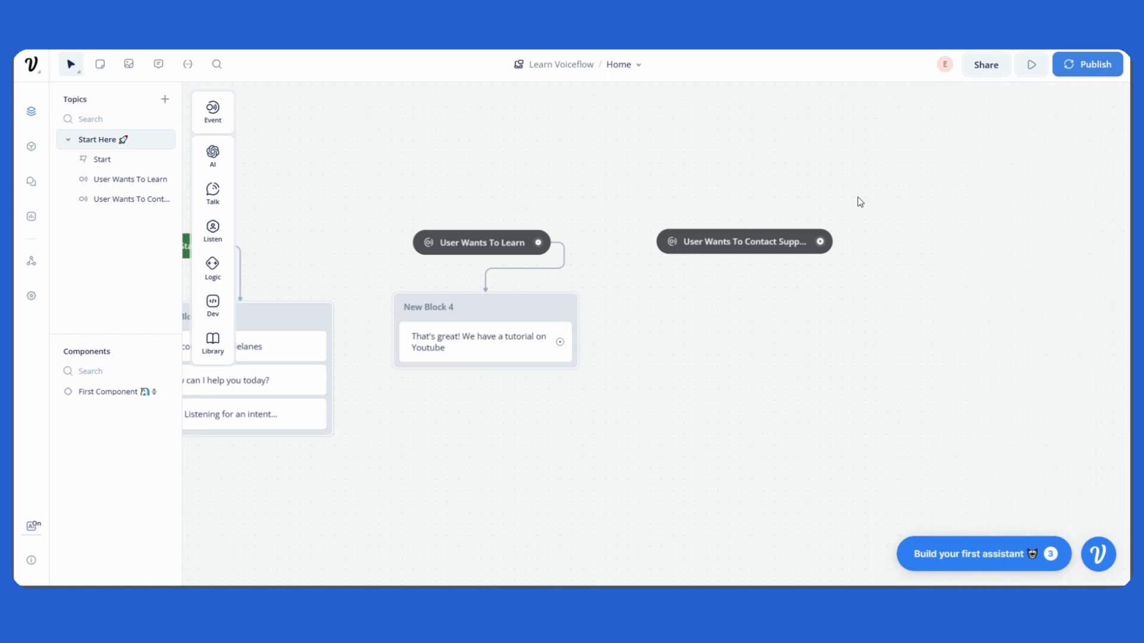
Add a Text block below the 'User Wants To Contact Support' intent, connect it, and open its reply for editing.
scroll(772, 213, "right", 2)
left_click_drag(716, 236, 729, 234)
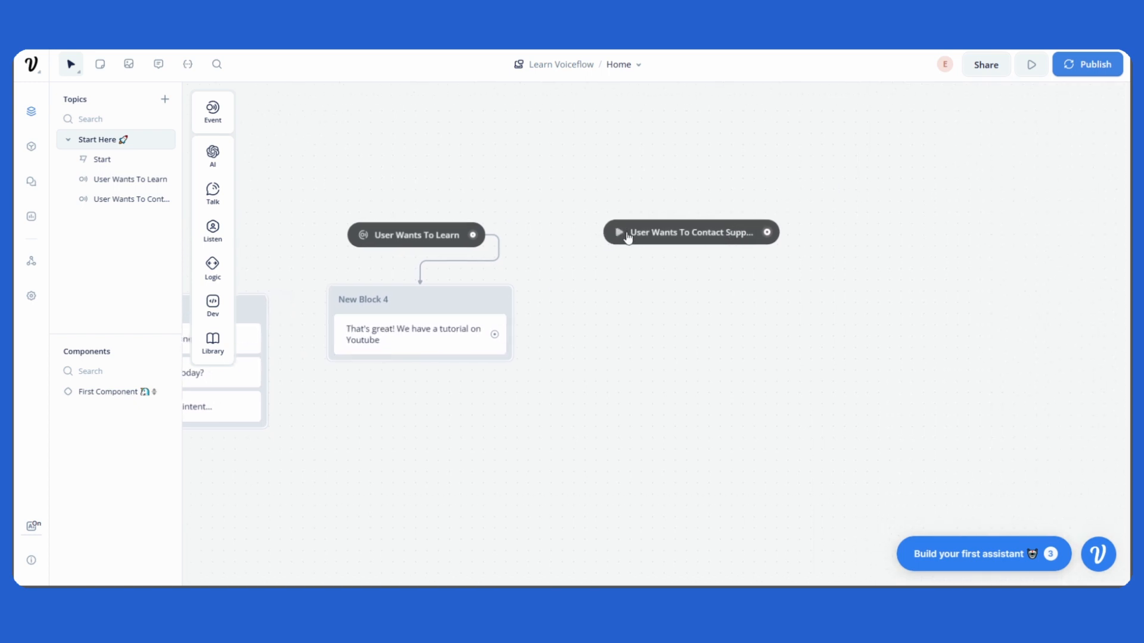
mouse_move(220, 200)
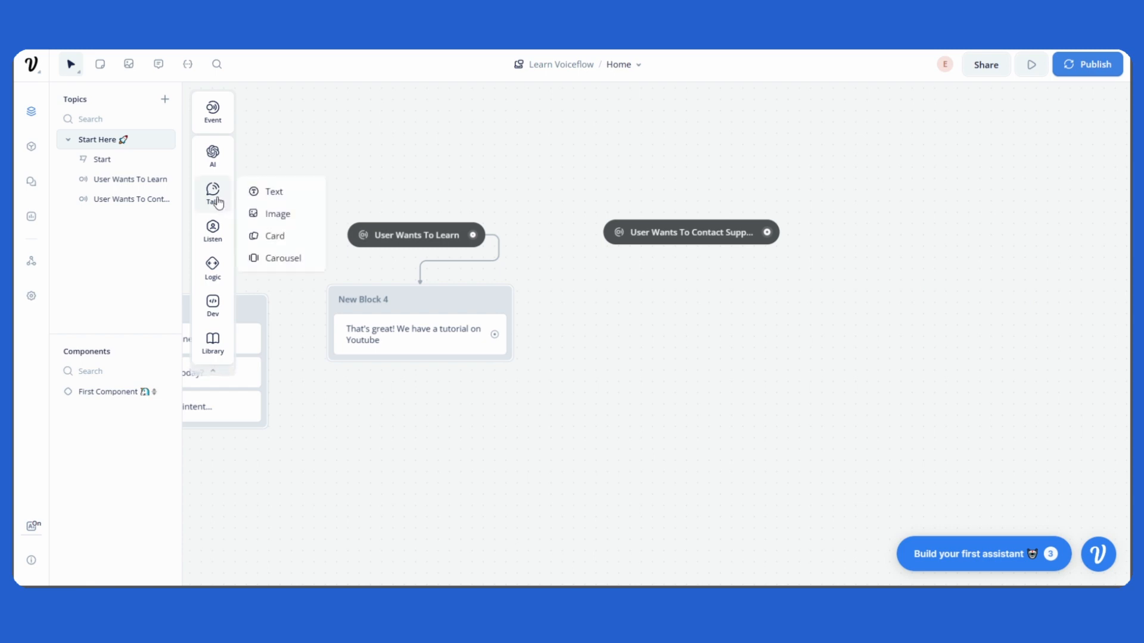
left_click_drag(288, 192, 688, 313)
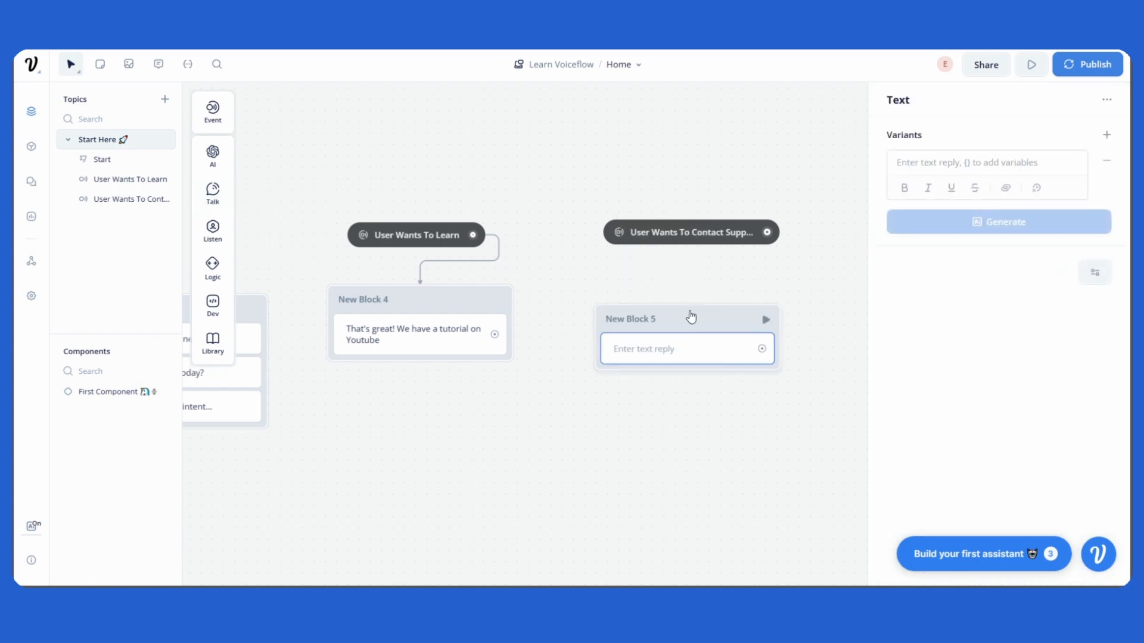
left_click(774, 240)
left_click_drag(773, 238, 695, 294)
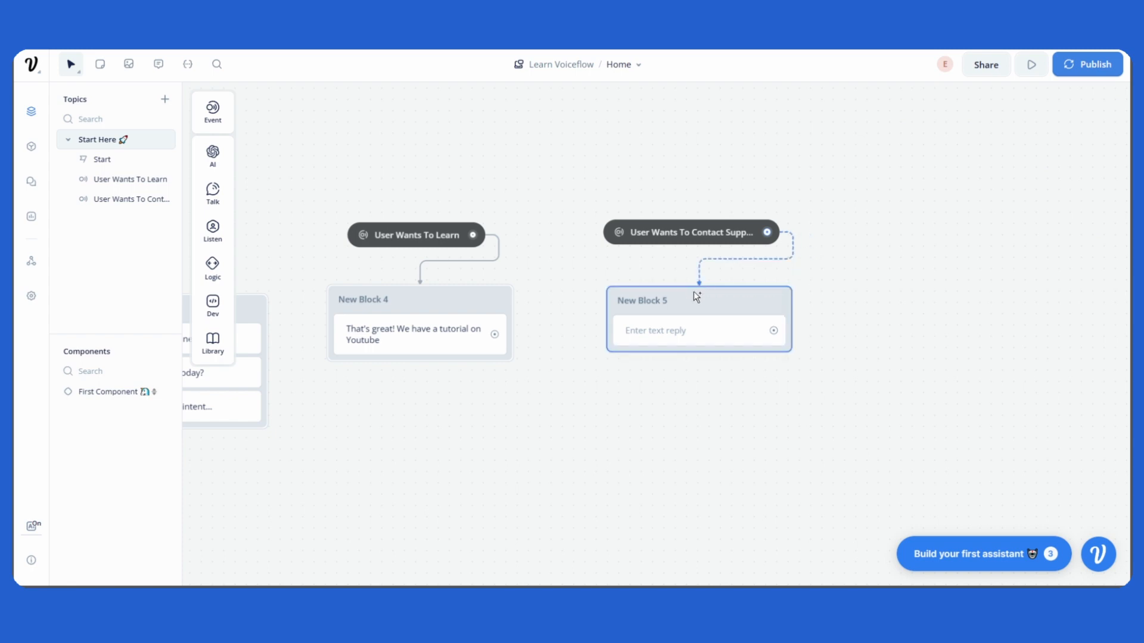
left_click(699, 325)
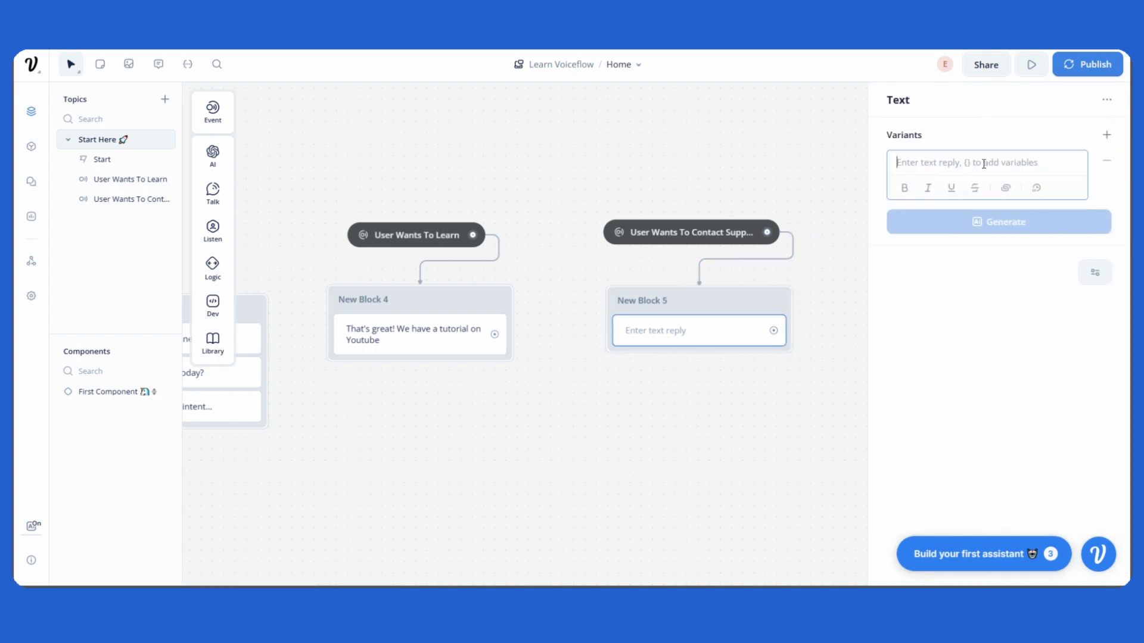
Set the support Text block's reply to 'Here's our email!'.
type("Here's ")
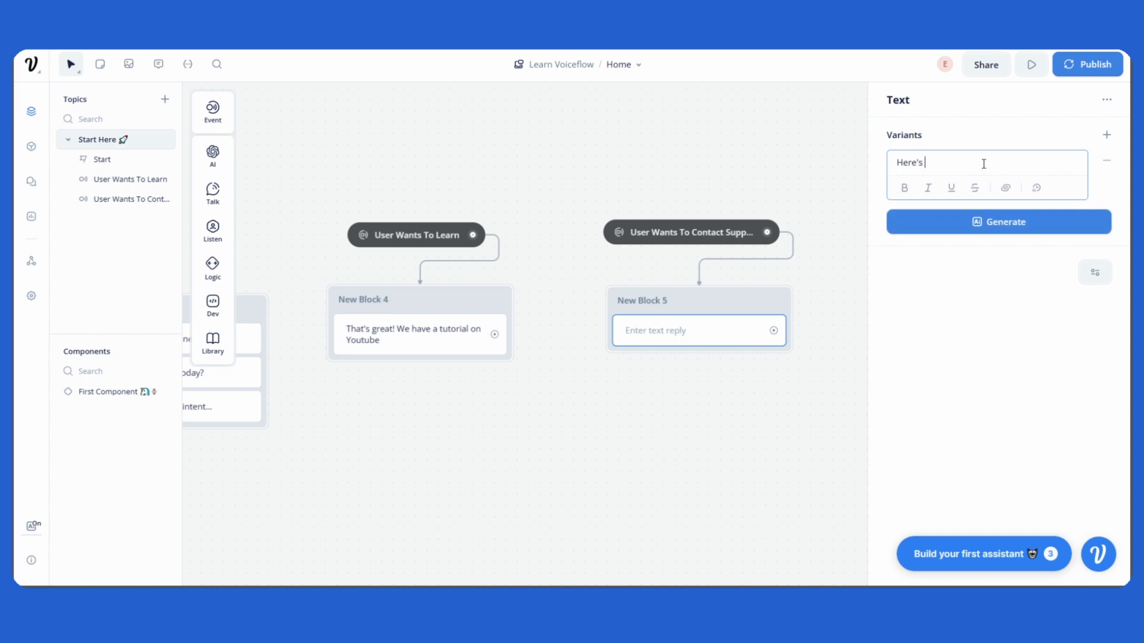
type("our email!")
left_click(838, 182)
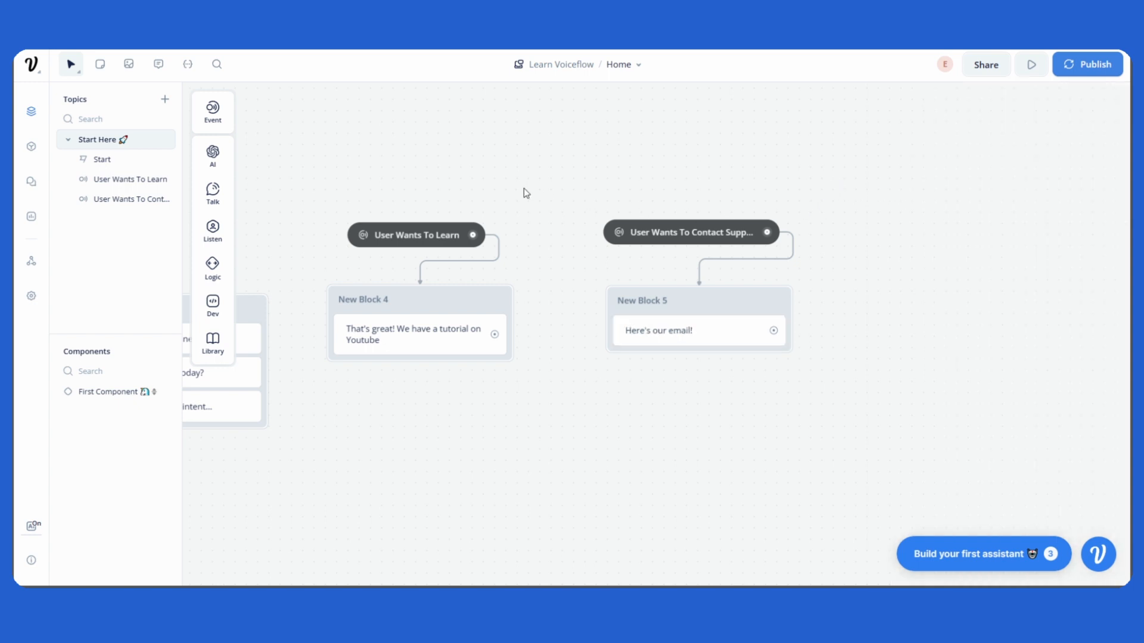
Rearrange the intents and text blocks so each reply block sits neatly under its intent.
left_click_drag(524, 191, 542, 184)
mouse_move(436, 222)
left_mouse_down()
mouse_move(435, 200)
mouse_move(453, 210)
left_mouse_up()
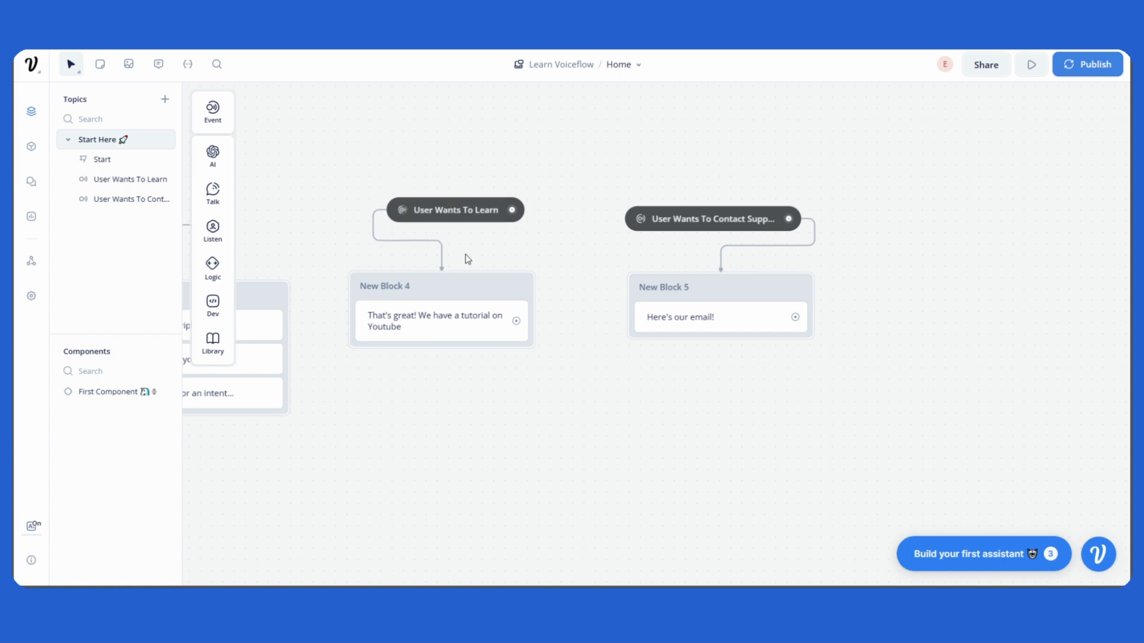
left_click_drag(470, 317, 526, 317)
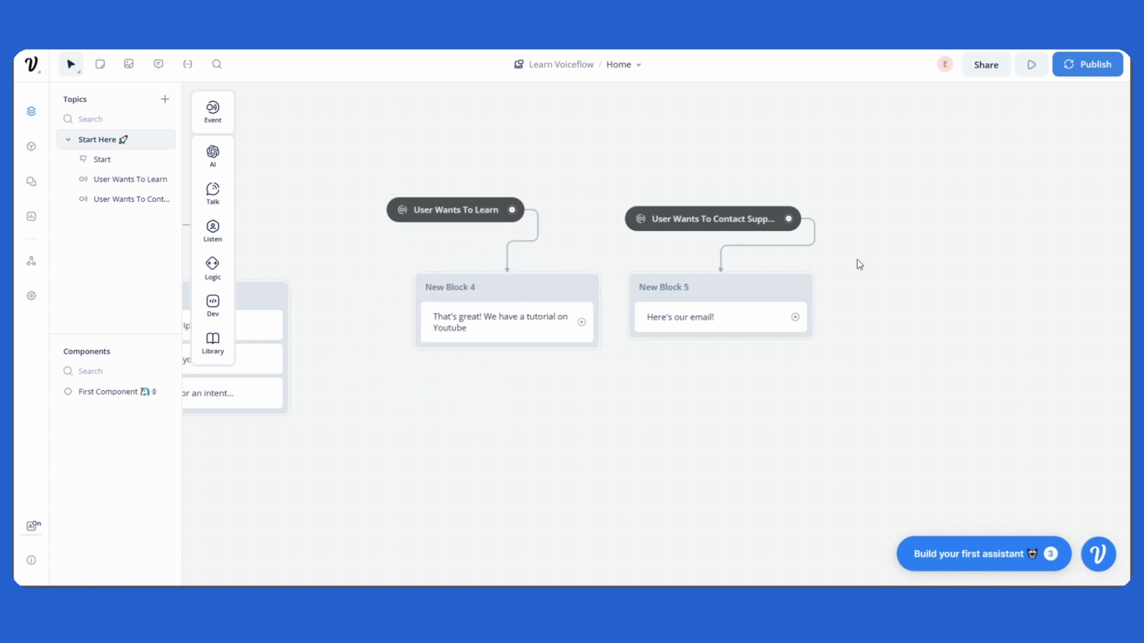
scroll(846, 261, "up", 1)
left_click_drag(751, 224, 784, 215)
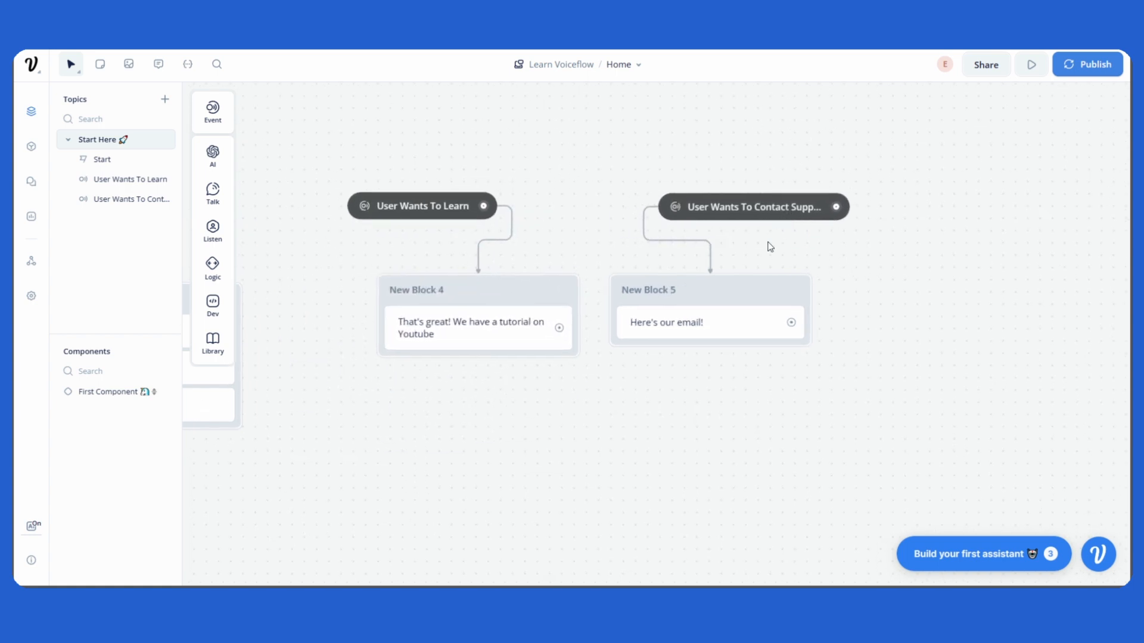
left_click_drag(726, 302, 779, 311)
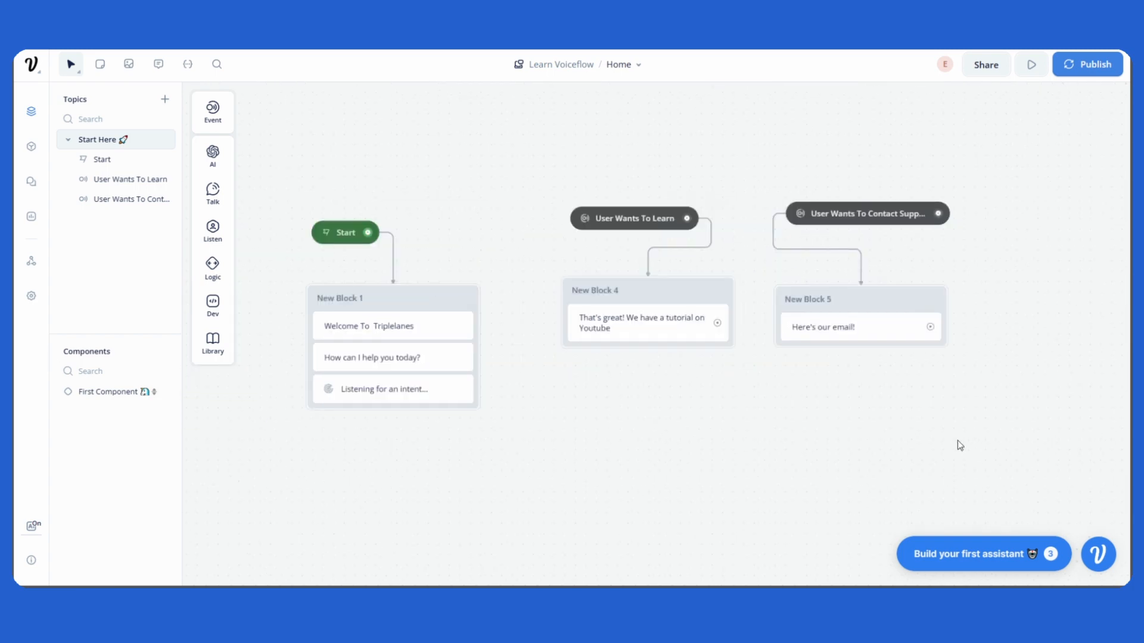
left_click_drag(893, 433, 903, 423)
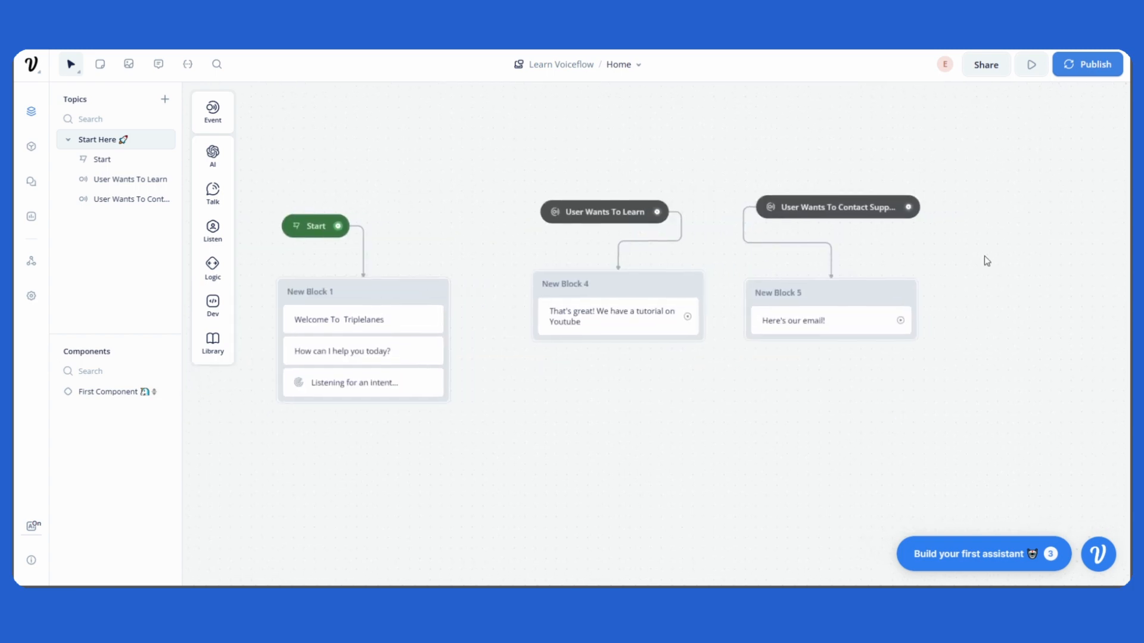
Run a prototype test and send 'Teach me how to build a chatbot' as the user message.
left_click(1026, 70)
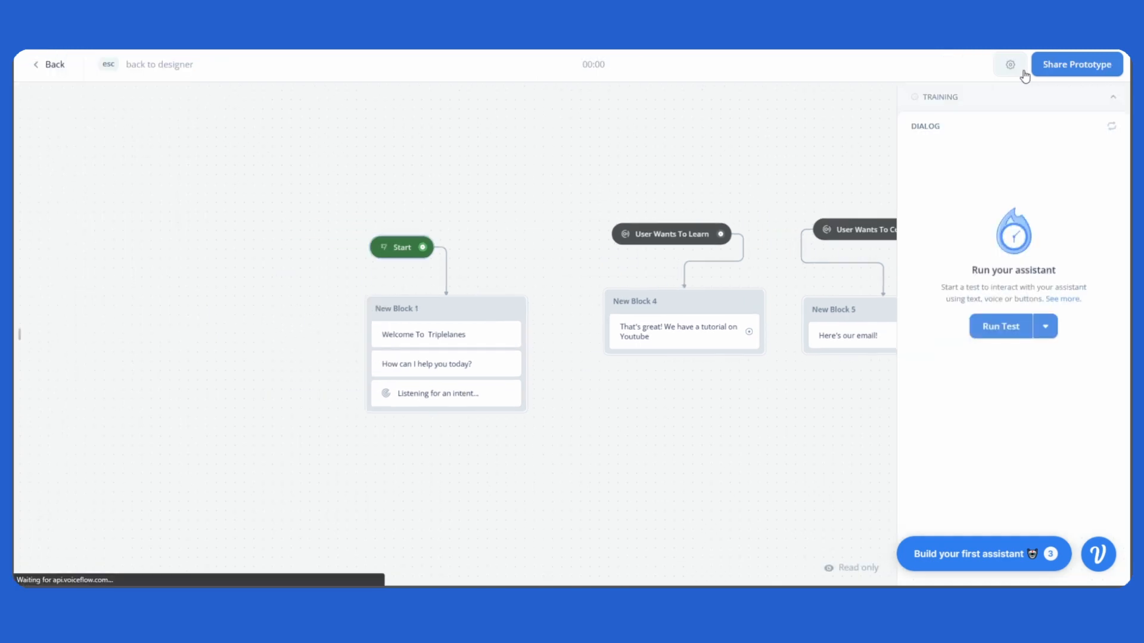
left_click(1014, 332)
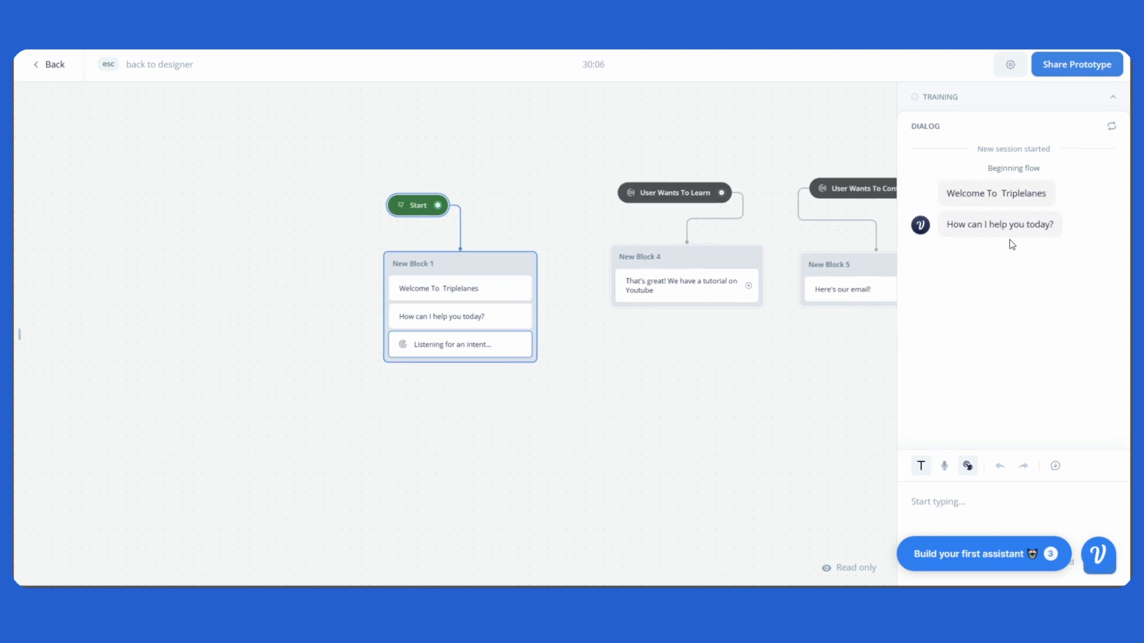
scroll(480, 304, "up", 2)
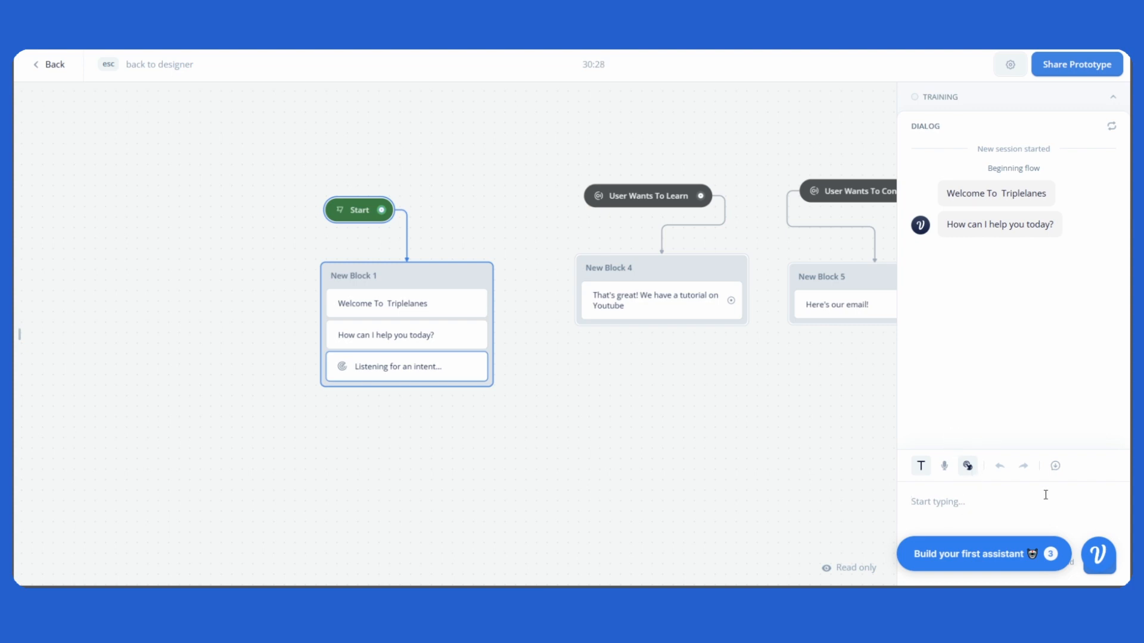
type("Teach me how to build a chatbot")
key("Return")
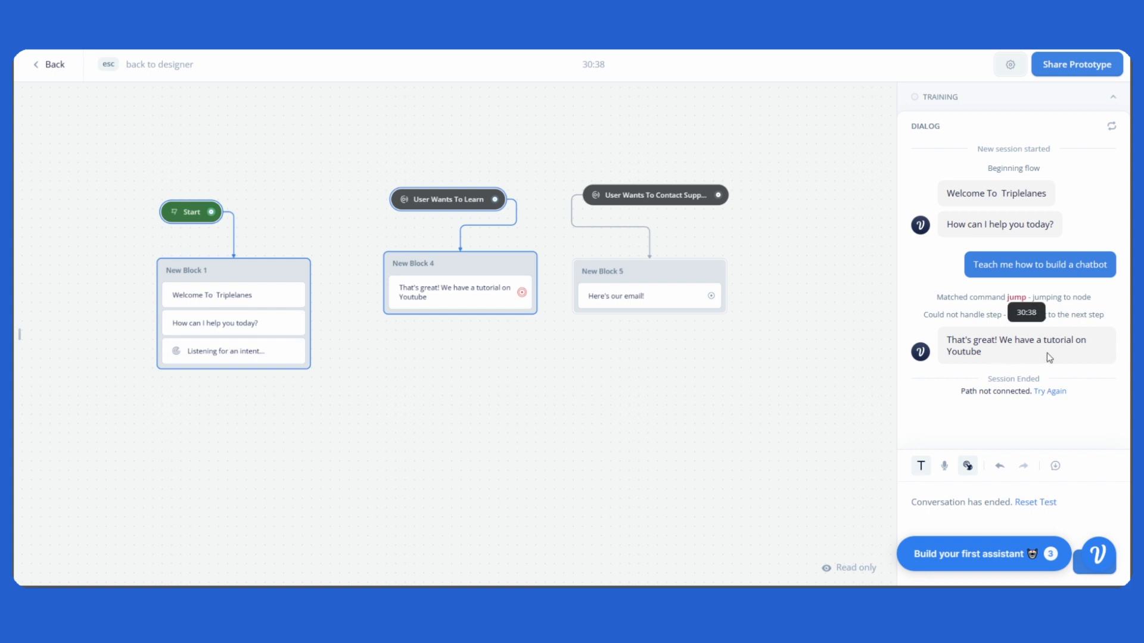
mouse_move(449, 207)
left_mouse_down()
mouse_move(401, 192)
mouse_move(429, 226)
mouse_move(434, 213)
left_mouse_up()
key("Escape")
Start a new prototype test and send 'I want to contact support' as the user message.
left_click(479, 190)
left_click_drag(457, 281, 417, 289)
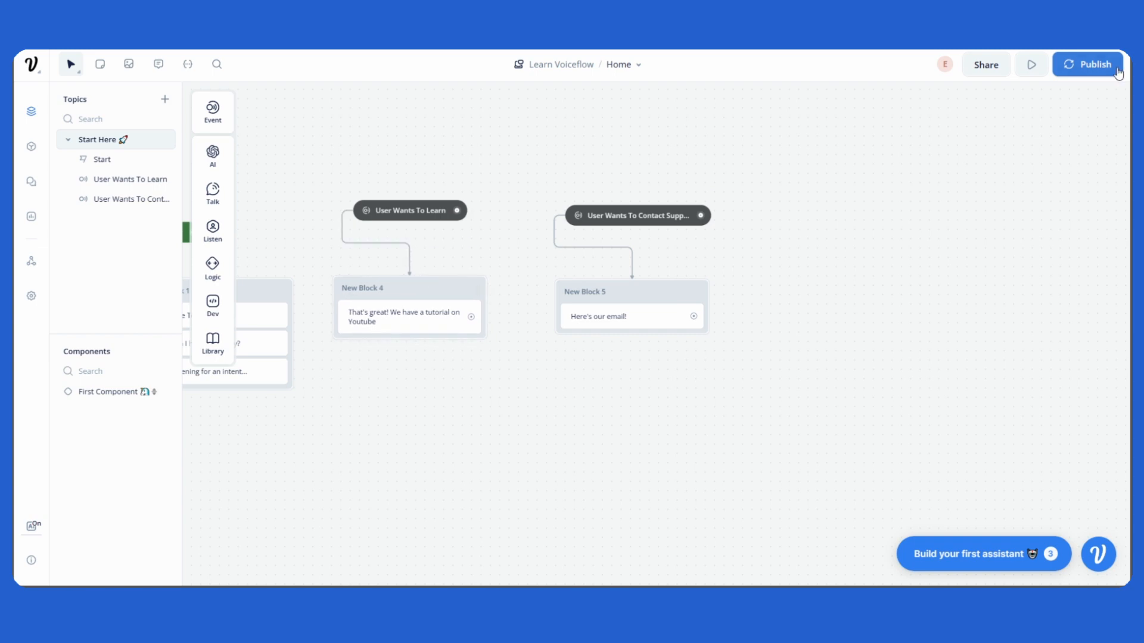
left_click(1032, 66)
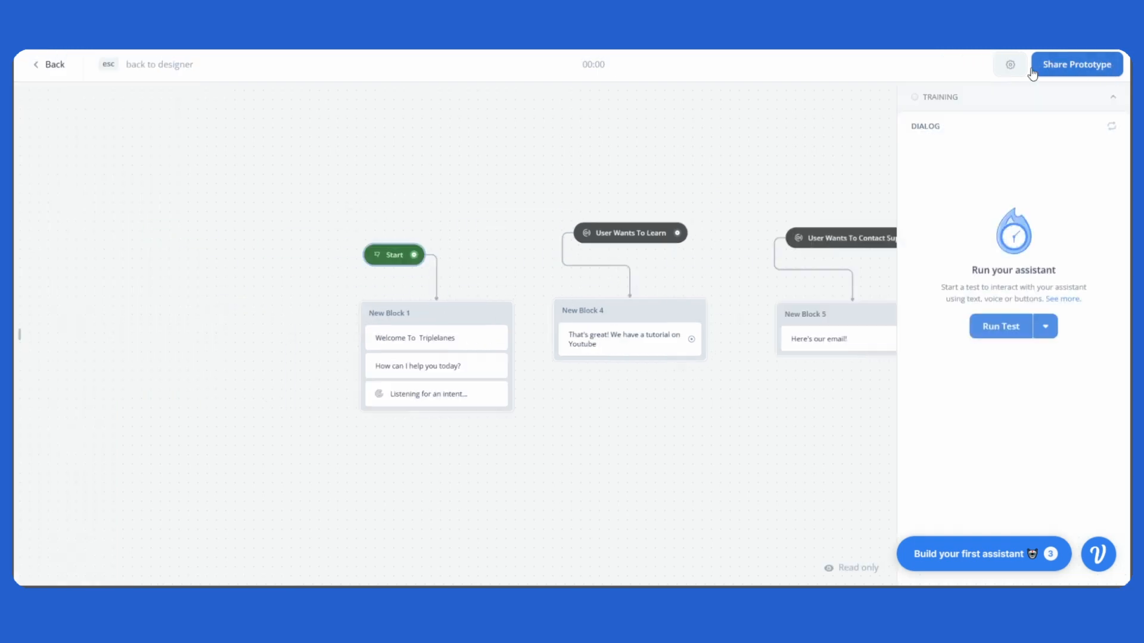
left_click(987, 328)
left_click_drag(797, 404, 600, 375)
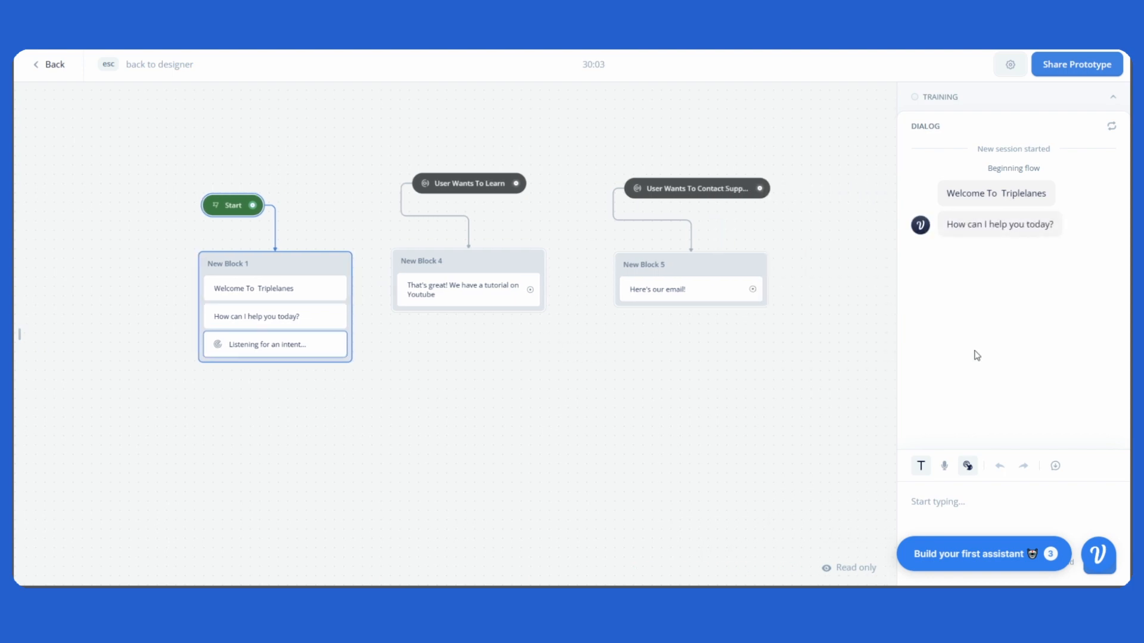
left_click(977, 505)
type("I want to con")
type("tact")
type(" su")
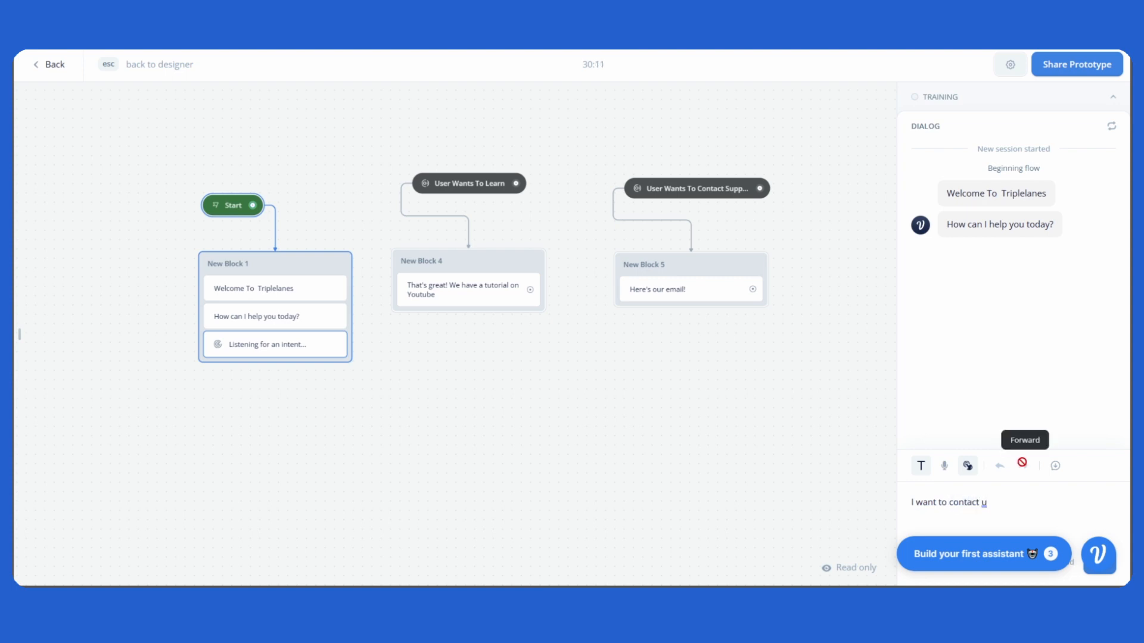
type("pport")
key("Return")
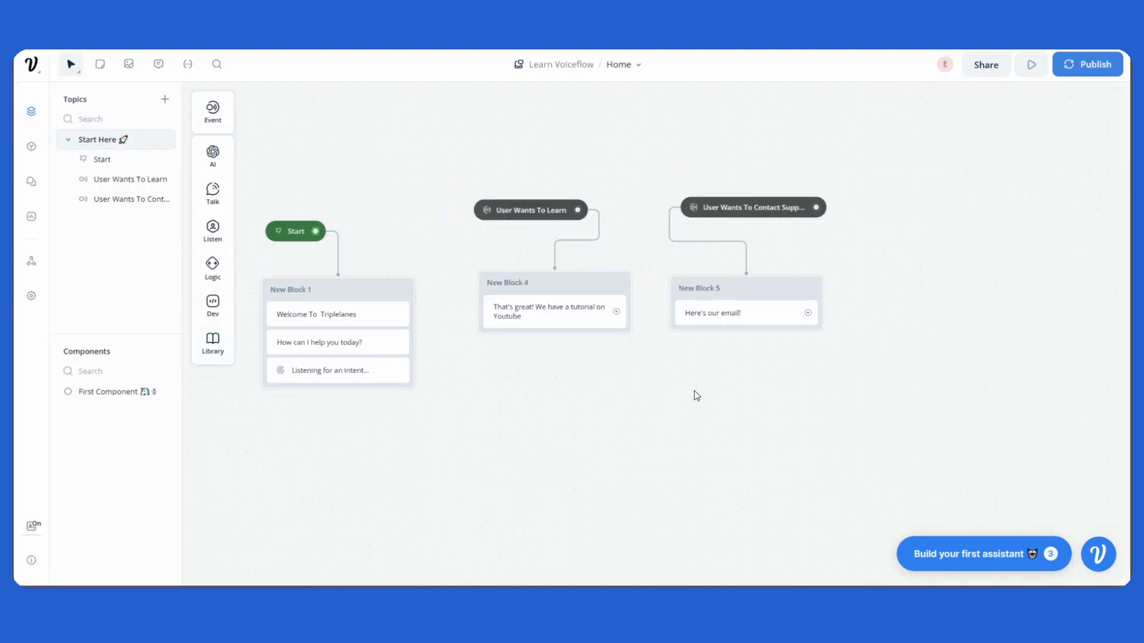
Nudge the 'User Wants To Learn' intent and New Block 5 to tidy their positions.
left_click_drag(696, 396, 766, 397)
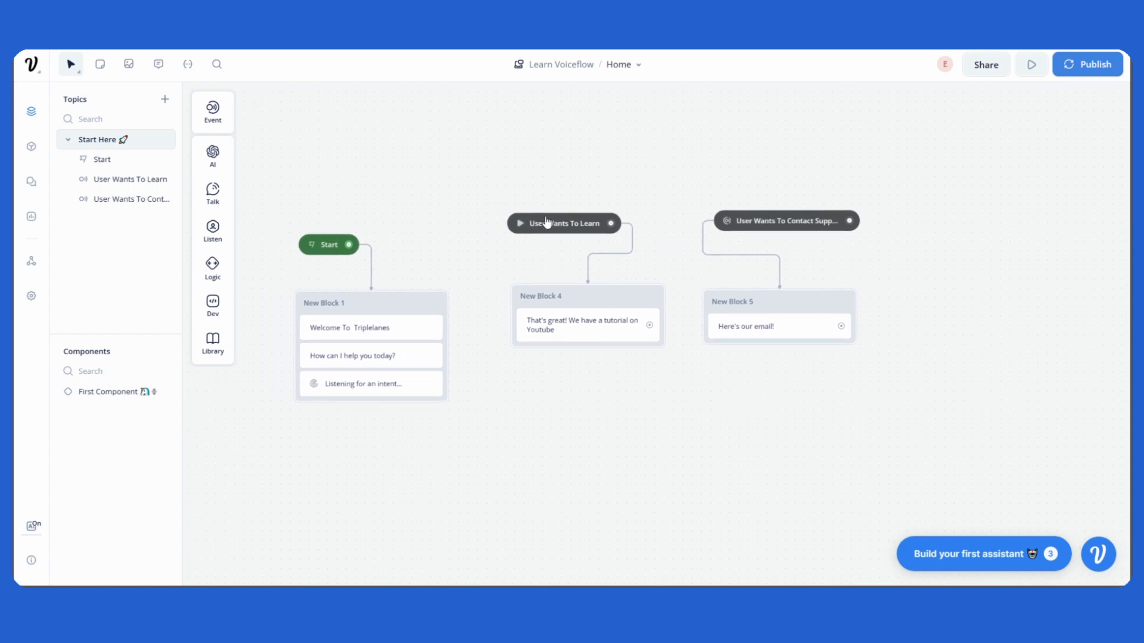
mouse_move(559, 231)
left_mouse_down()
mouse_move(547, 222)
mouse_move(588, 235)
mouse_move(572, 233)
left_mouse_up()
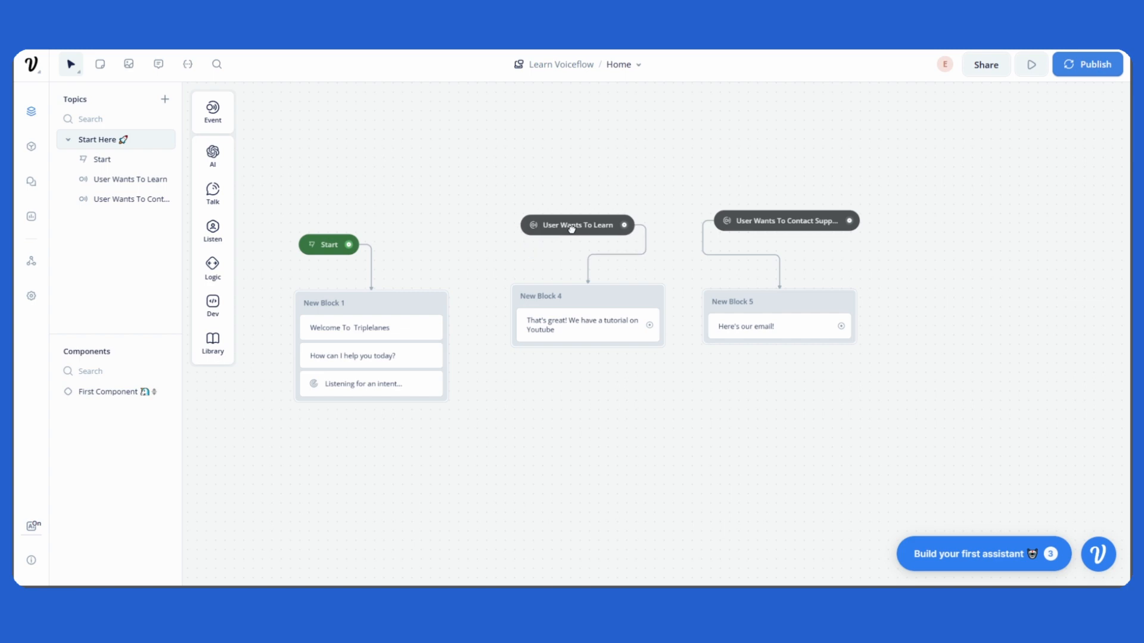
left_click_drag(606, 304, 603, 300)
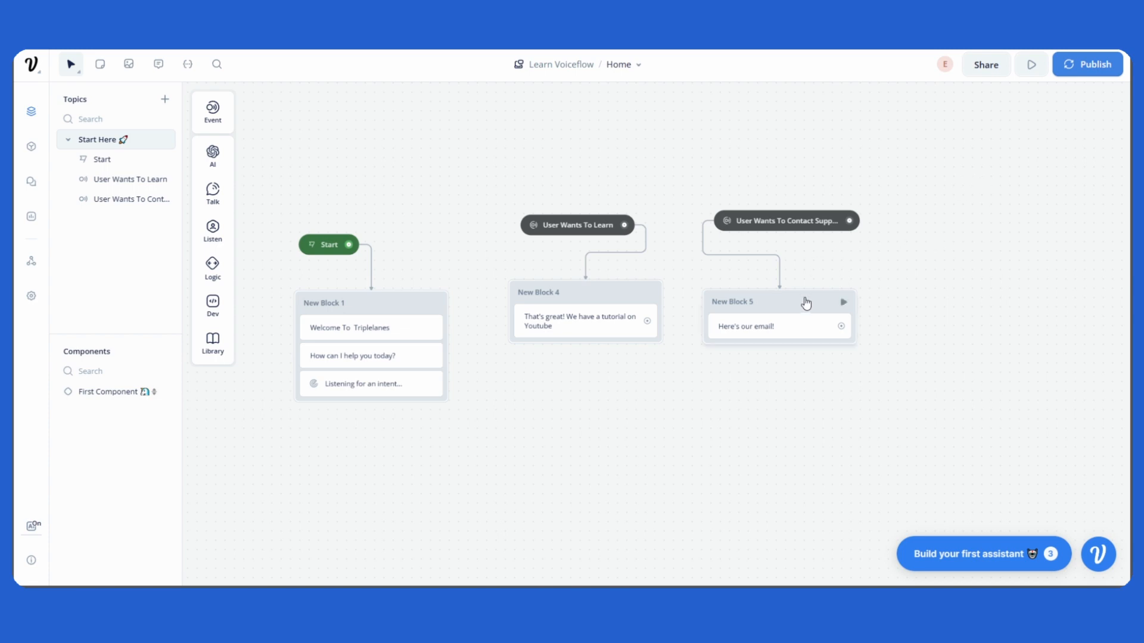
left_click_drag(806, 304, 803, 287)
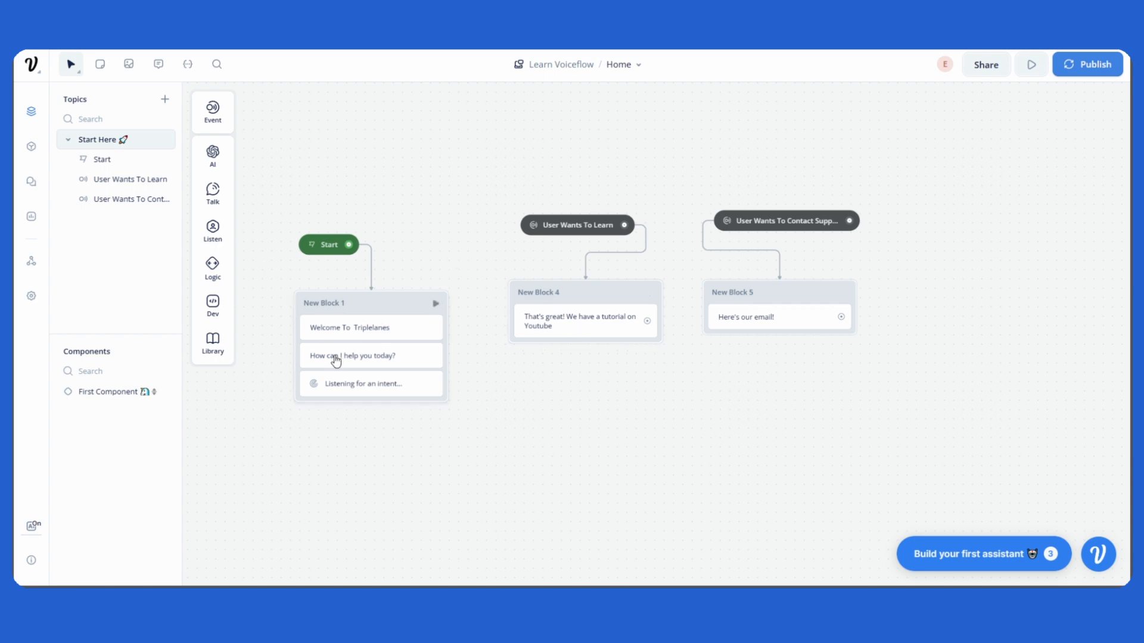
Add a Buttons listen step to the end of New Block 4 and of New Block 5.
scroll(360, 411, "up", 5)
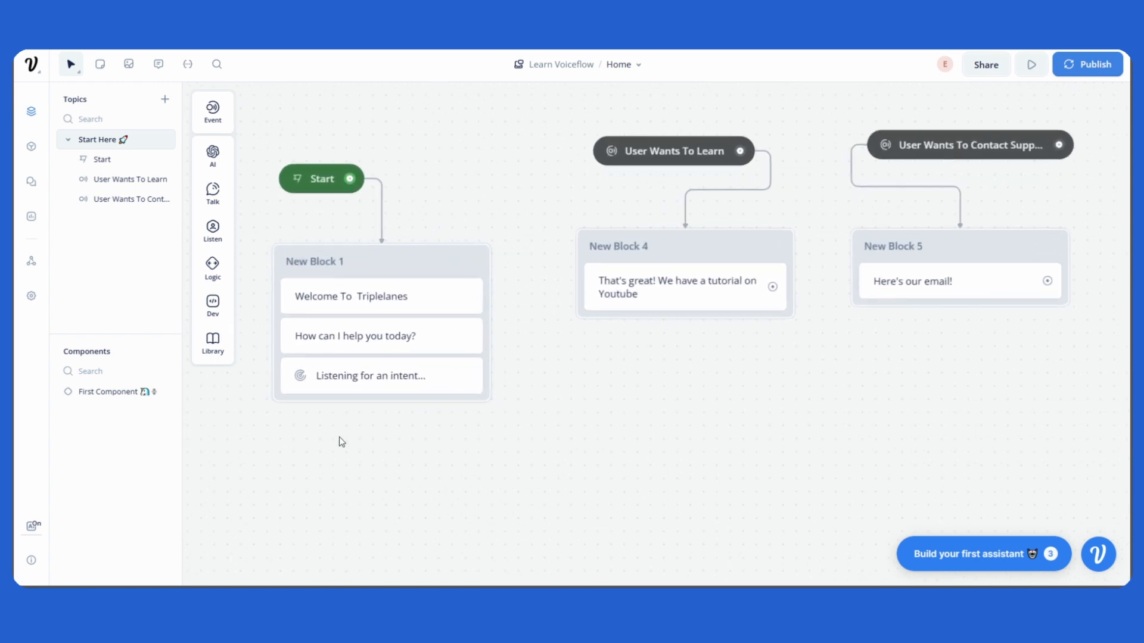
left_click_drag(339, 438, 474, 476)
left_click_drag(554, 295, 530, 296)
left_click_drag(868, 425, 683, 425)
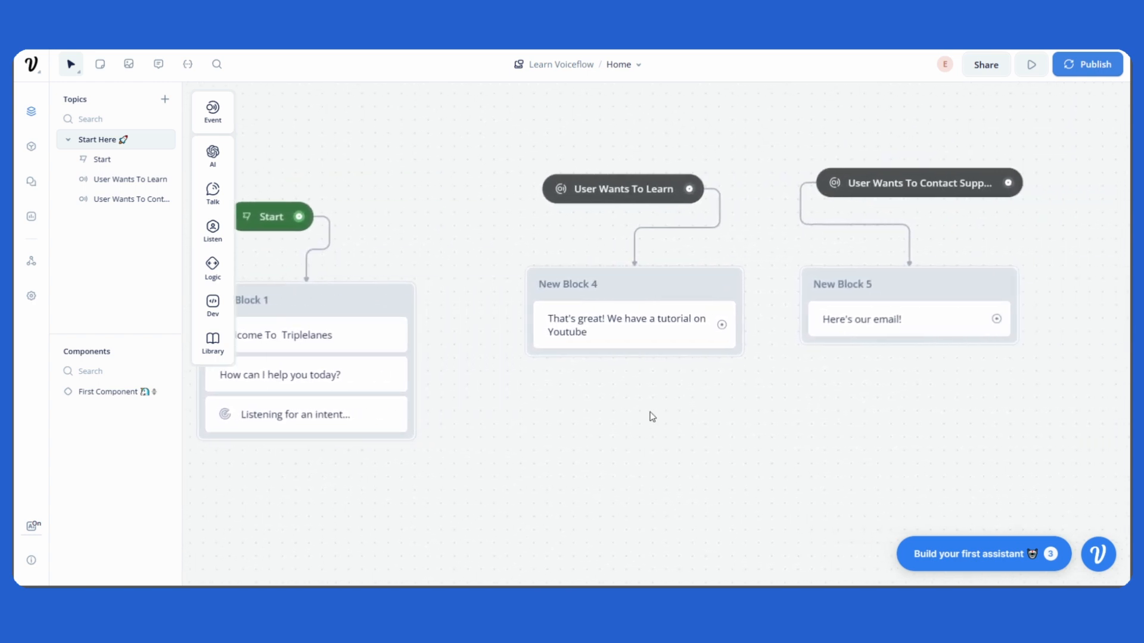
mouse_move(213, 228)
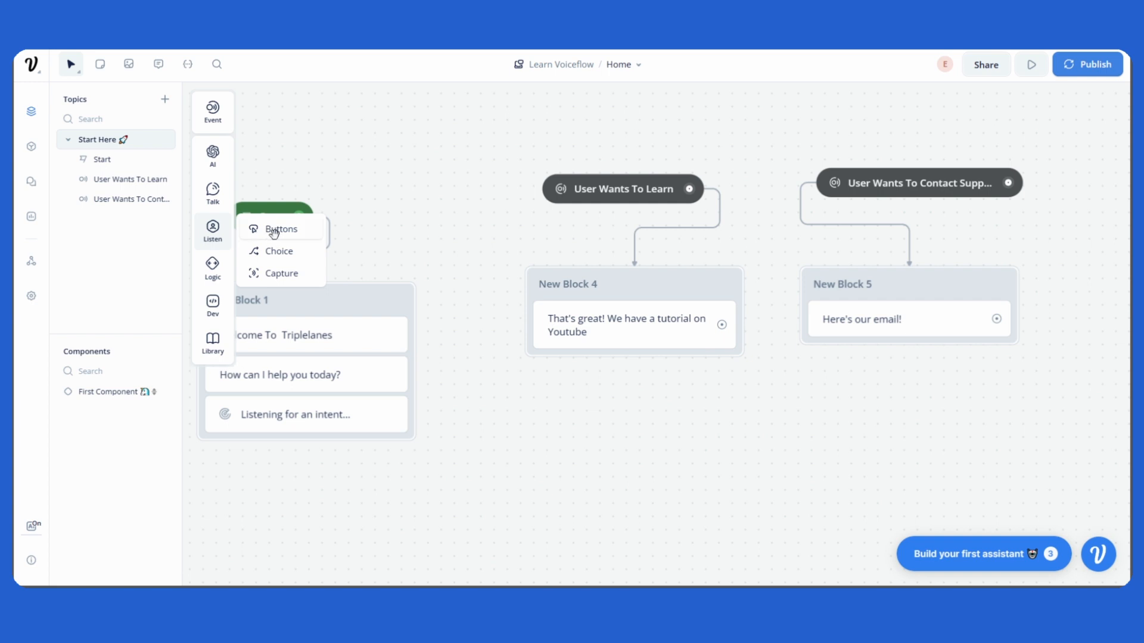
left_click_drag(275, 232, 625, 357)
left_click_drag(786, 402, 551, 405)
mouse_move(213, 227)
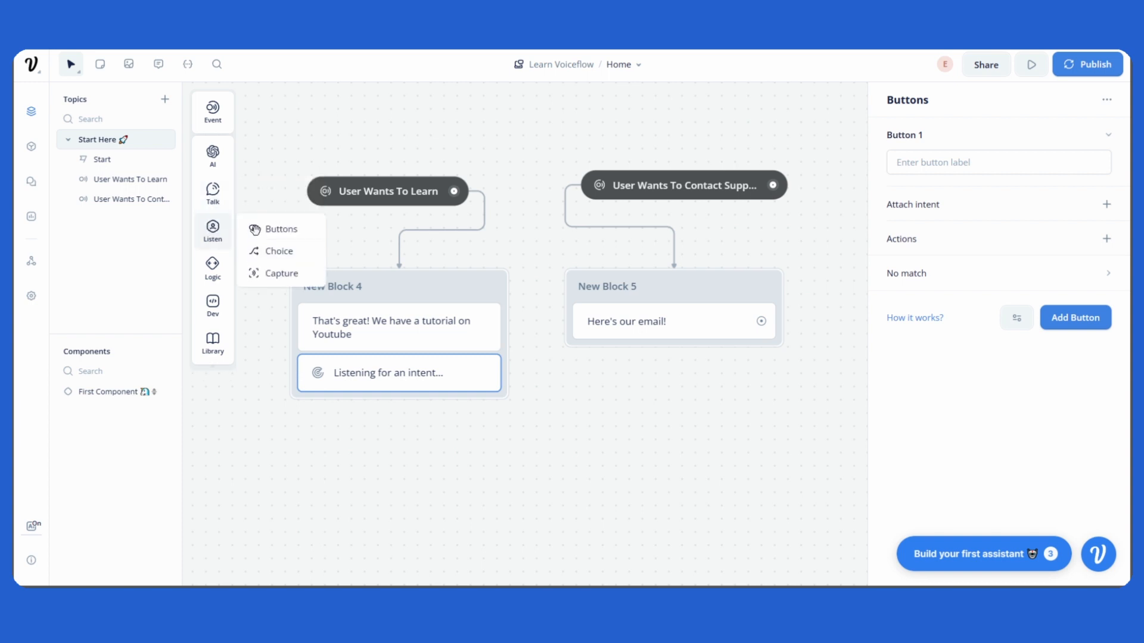
left_click_drag(255, 230, 668, 338)
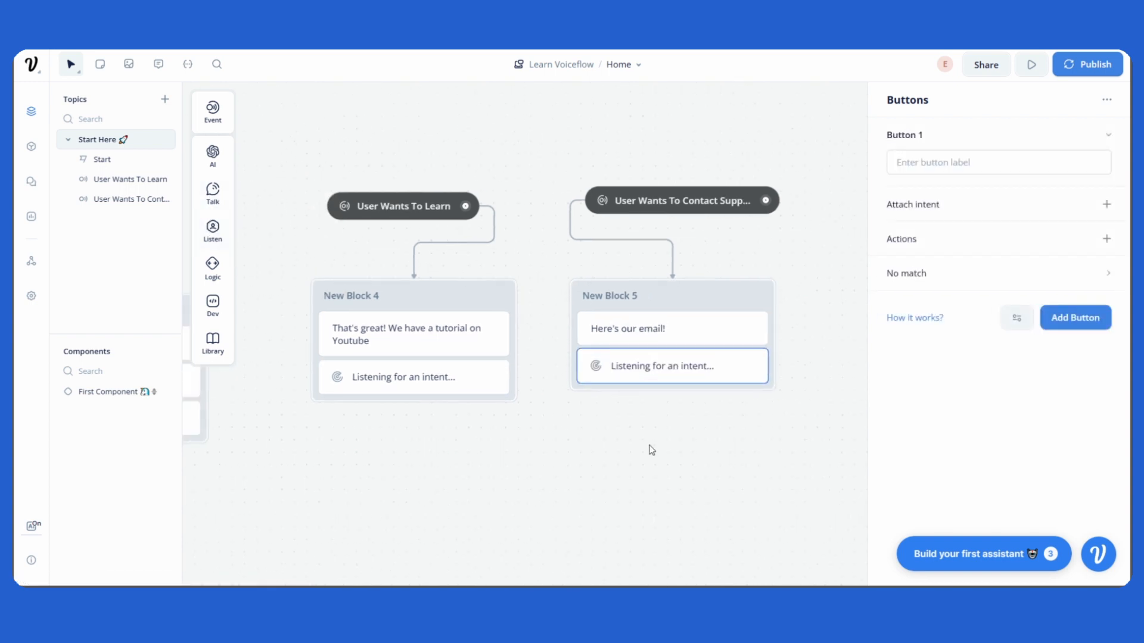
Tidy the canvas layout by shifting the Start block slightly left.
scroll(651, 450, "down", 2)
left_click_drag(651, 448, 704, 384)
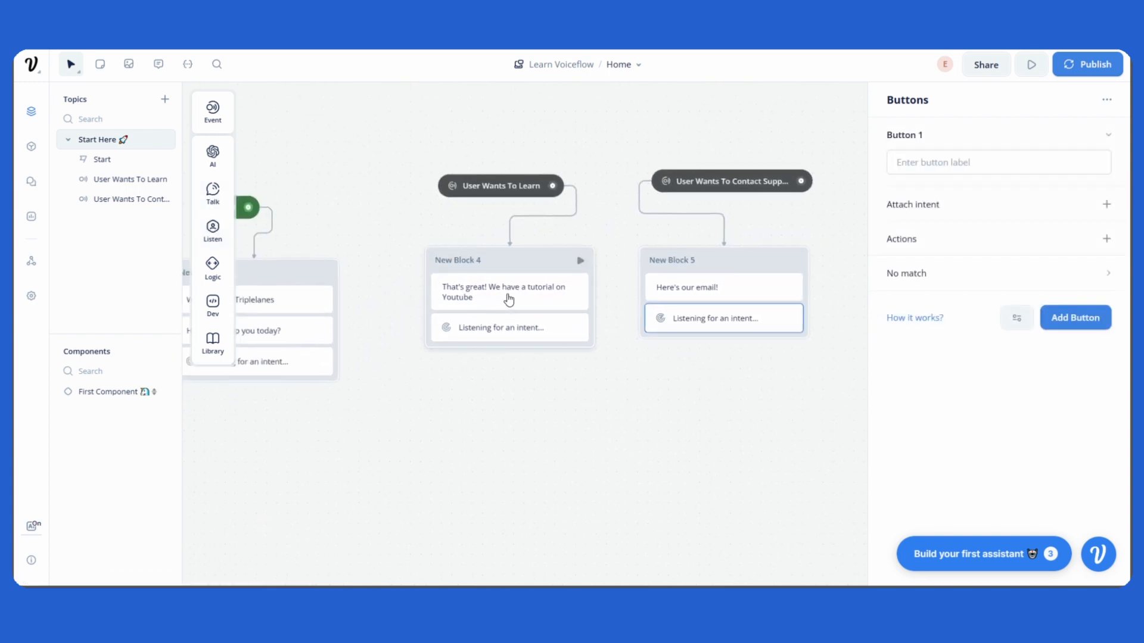
left_click_drag(508, 300, 512, 293)
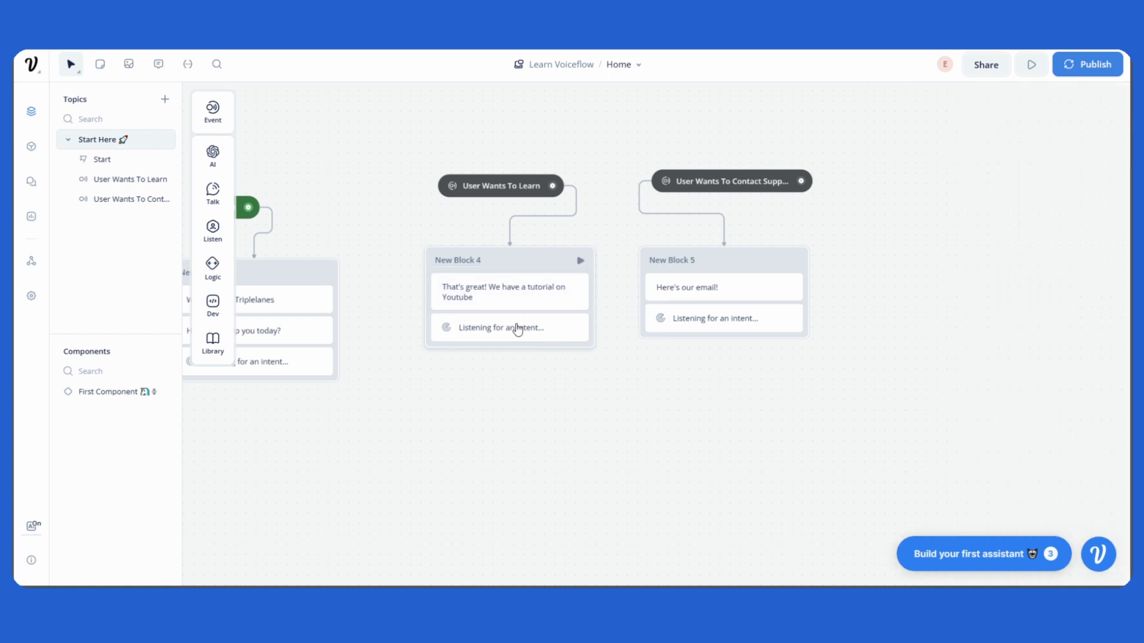
left_click_drag(526, 333, 535, 334)
scroll(574, 370, "down", 3)
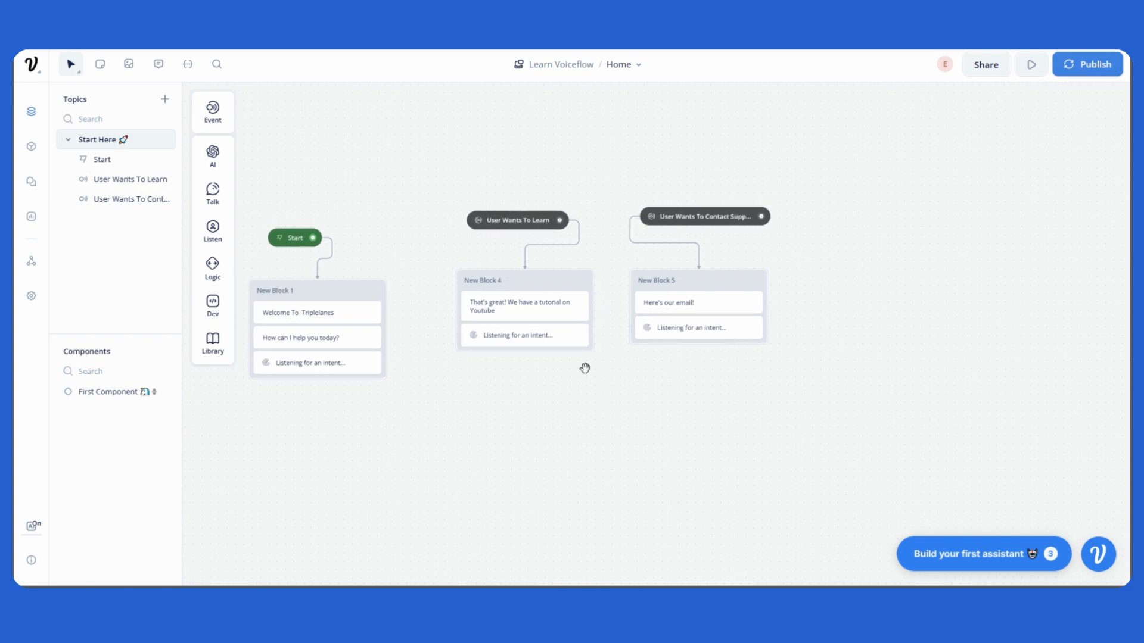
left_click_drag(585, 368, 629, 372)
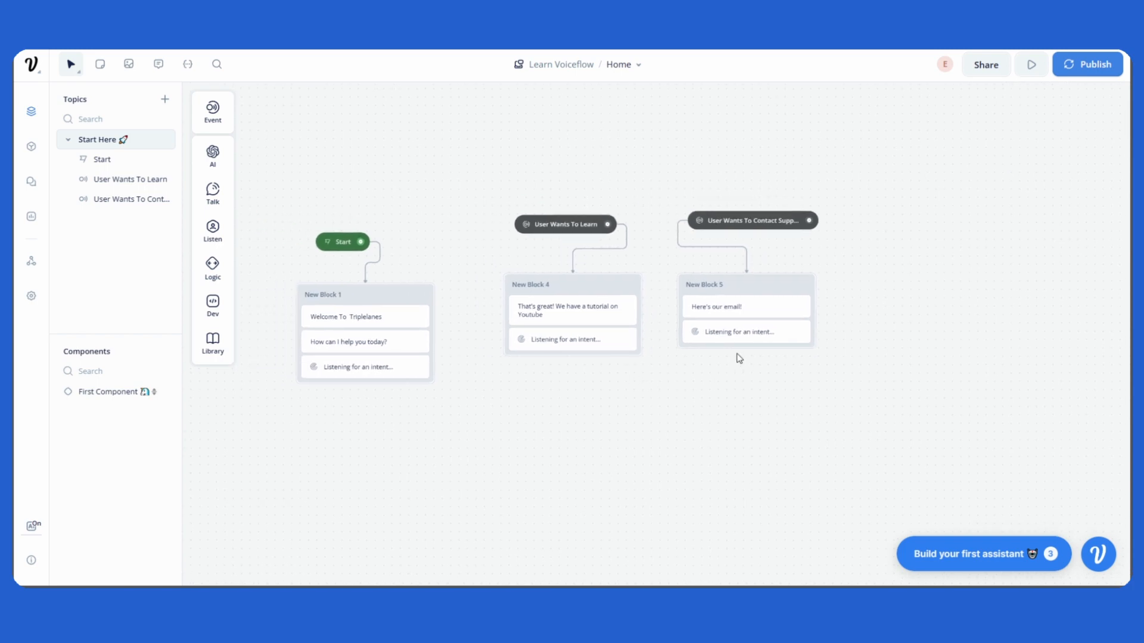
left_click_drag(746, 221, 744, 224)
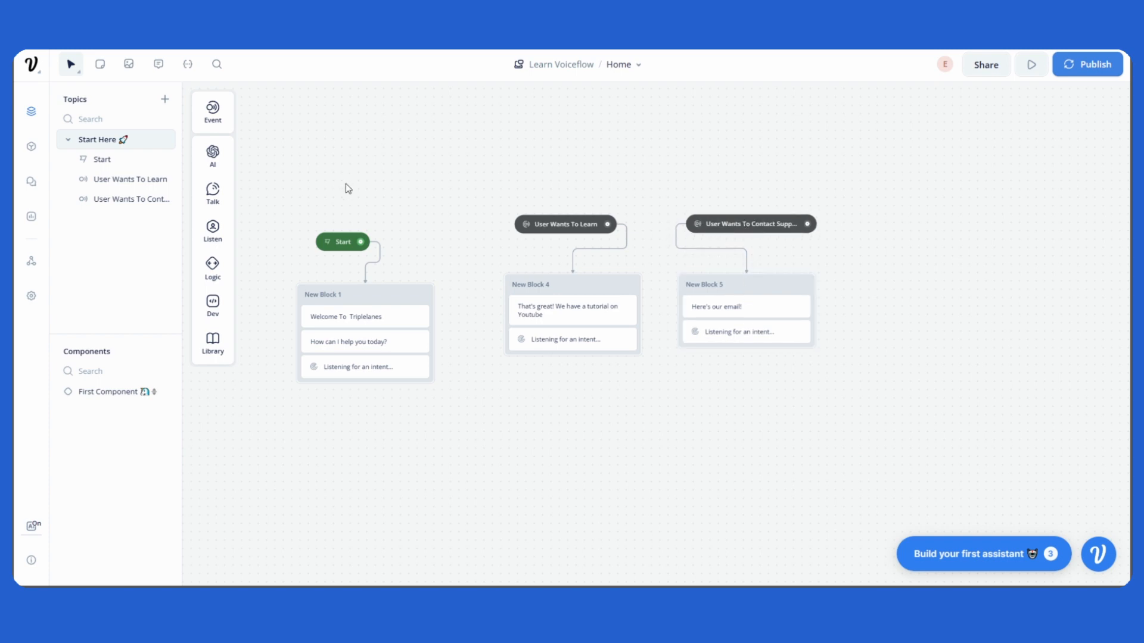
left_click_drag(341, 241, 320, 241)
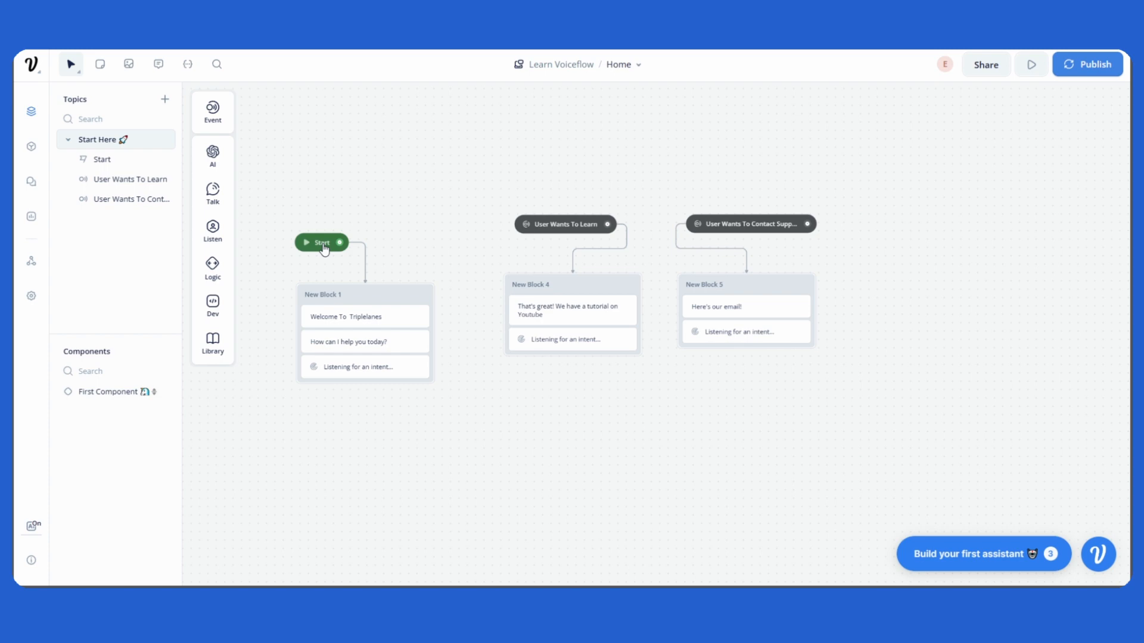
Add an Intent event above the Start block and connect it to New Block 1.
mouse_move(212, 116)
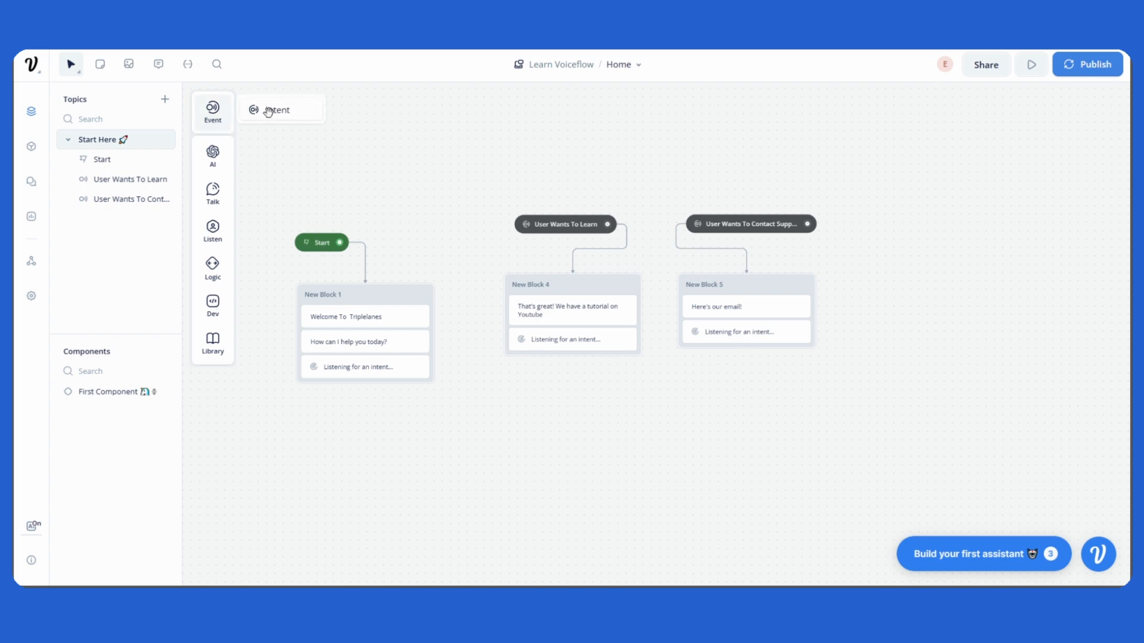
left_click_drag(268, 111, 420, 156)
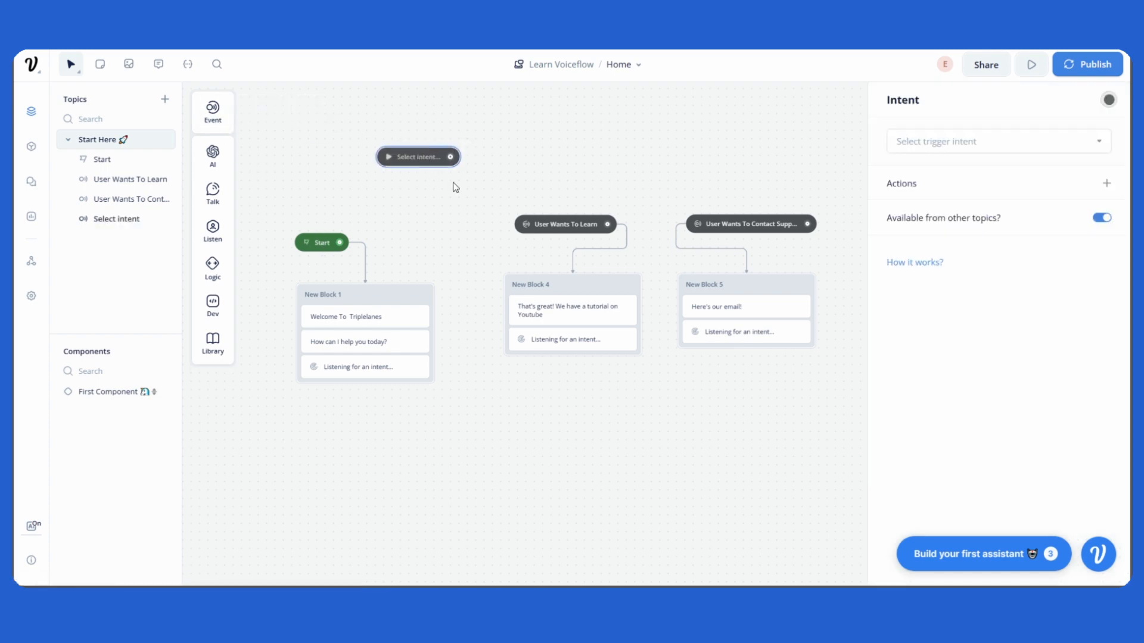
mouse_move(594, 278)
left_mouse_down()
mouse_move(568, 341)
mouse_move(651, 323)
mouse_move(558, 331)
mouse_move(590, 266)
mouse_move(594, 280)
left_mouse_up()
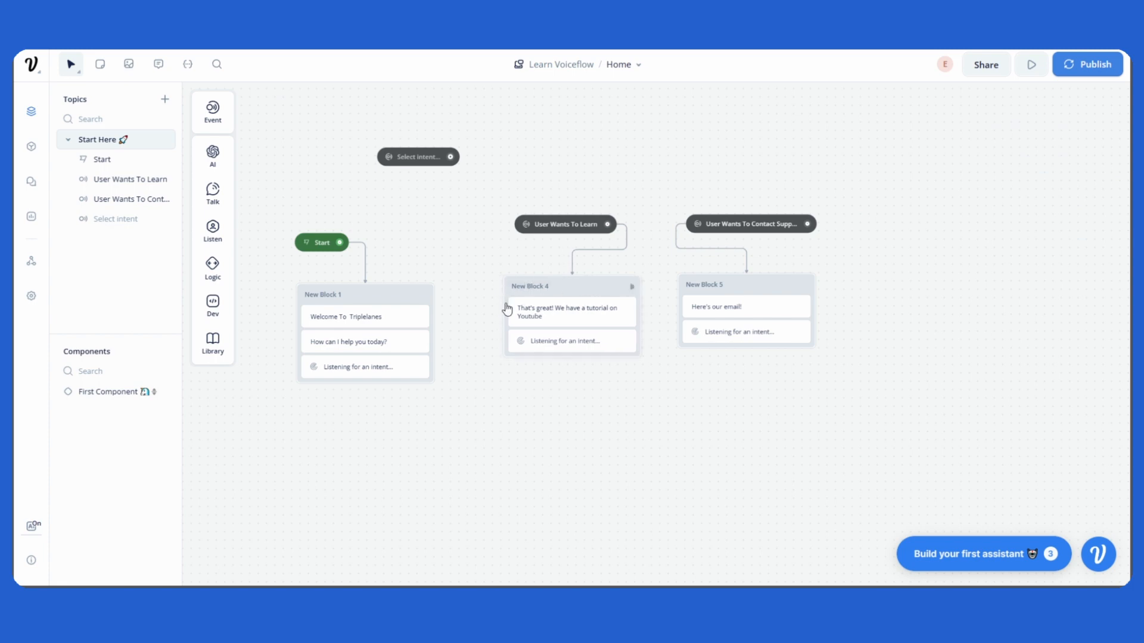
left_click_drag(448, 156, 400, 298)
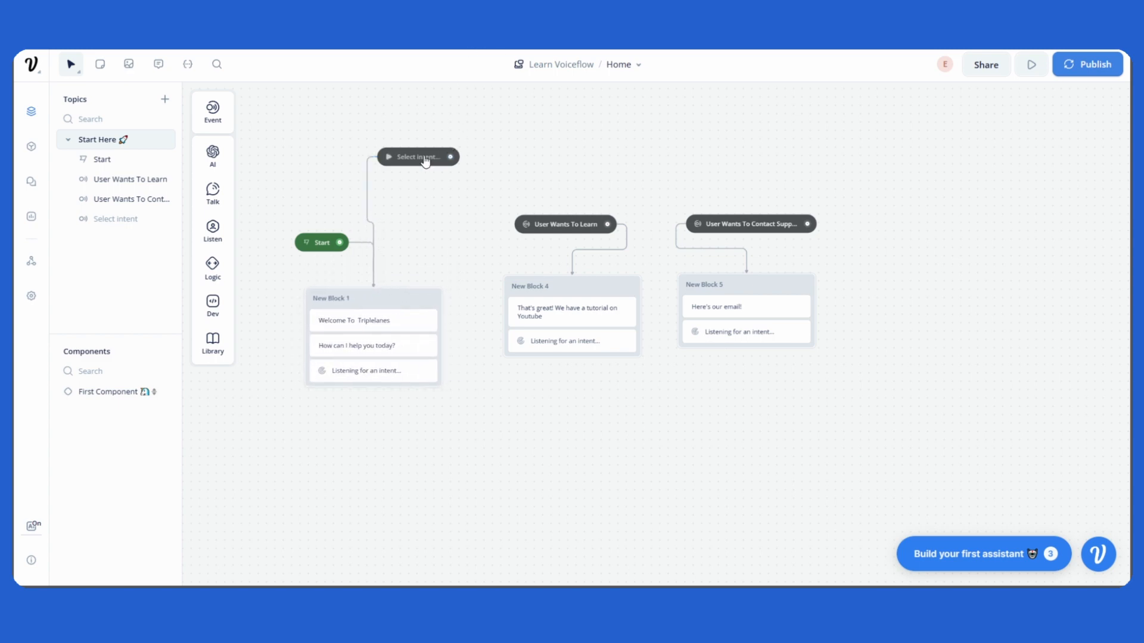
Create a new trigger intent for the event named Start Over with the description 'user wants to start over'.
left_click_drag(413, 158, 419, 198)
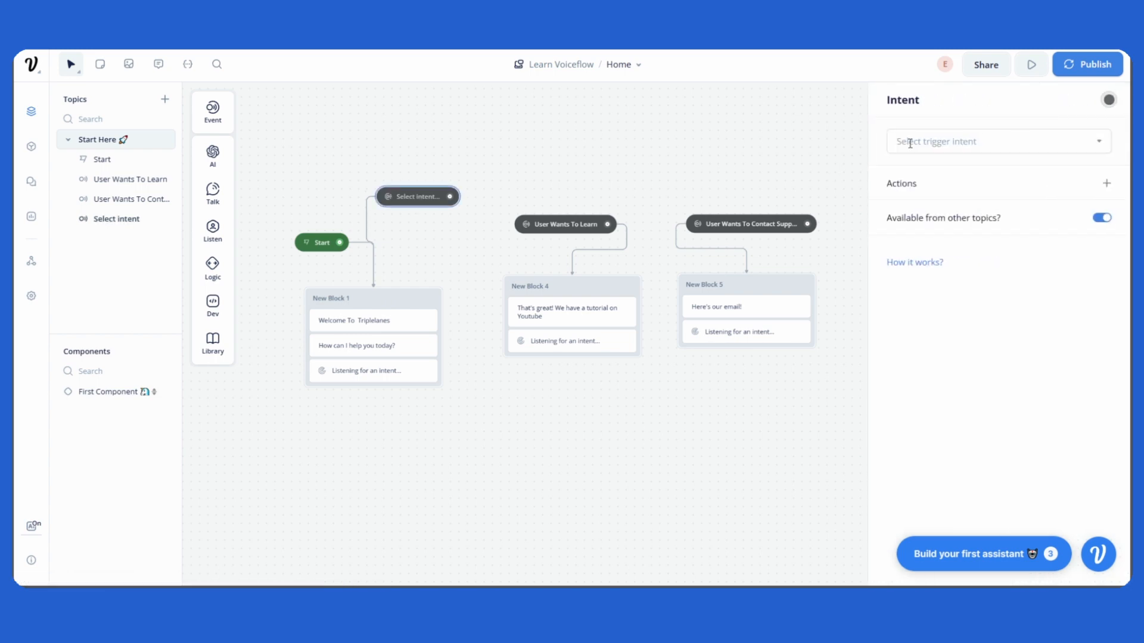
left_click(998, 143)
scroll(1000, 250, "down", 5)
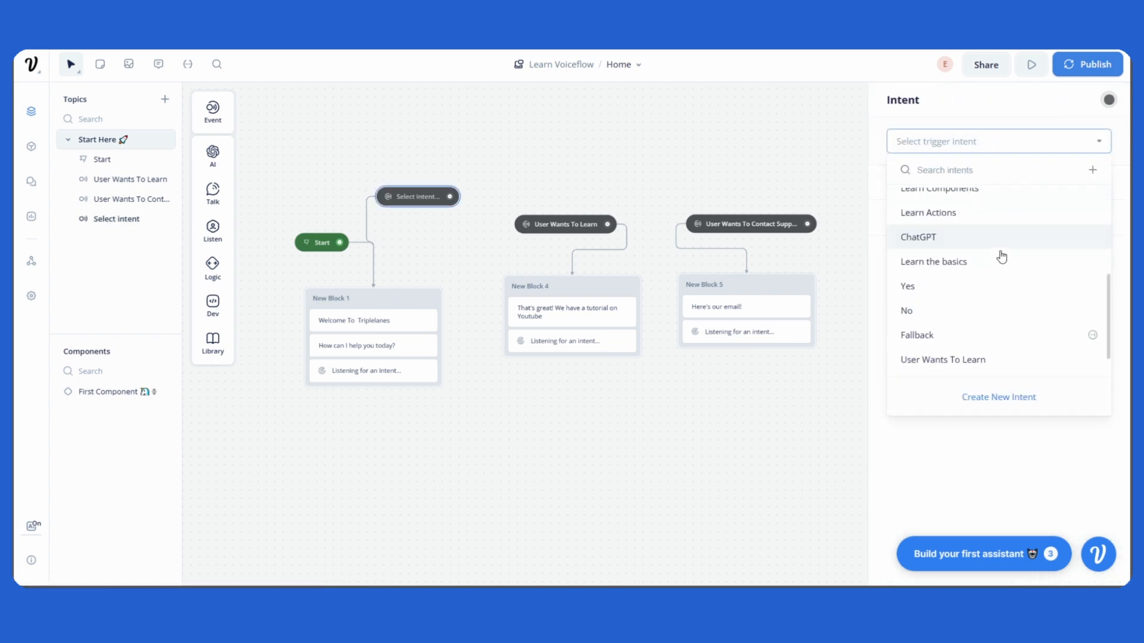
left_click(1003, 398)
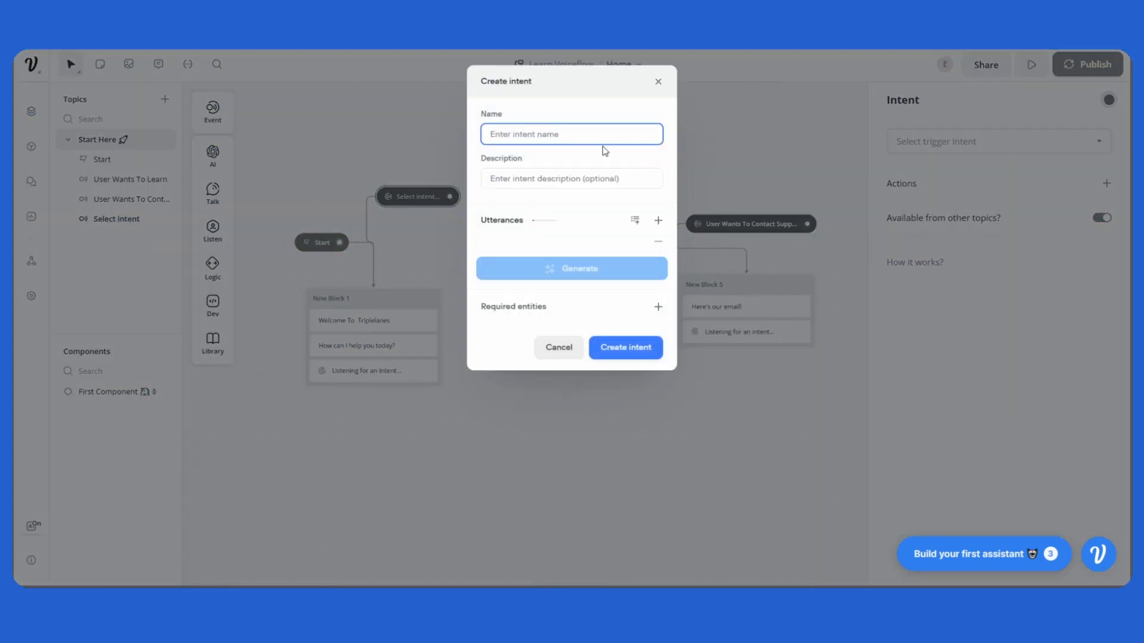
type("Star")
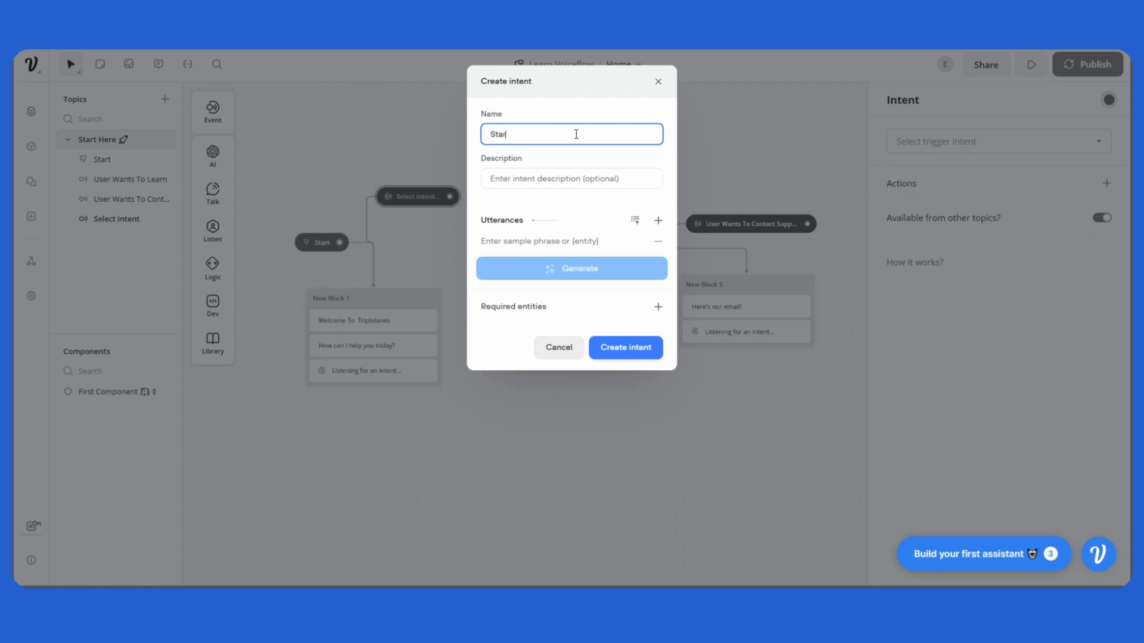
type("t Ove")
left_click(564, 185)
type("yu")
key("BackSpace")
key("BackSpace")
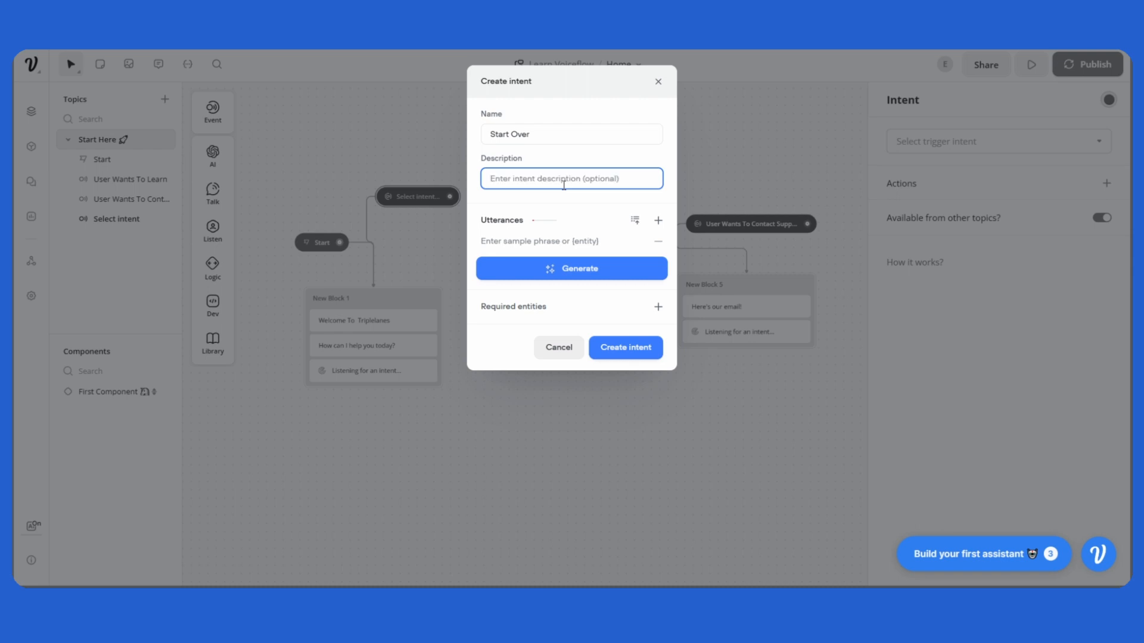
type("yuser")
key("BackSpace")
key("BackSpace")
type("user wants to start over")
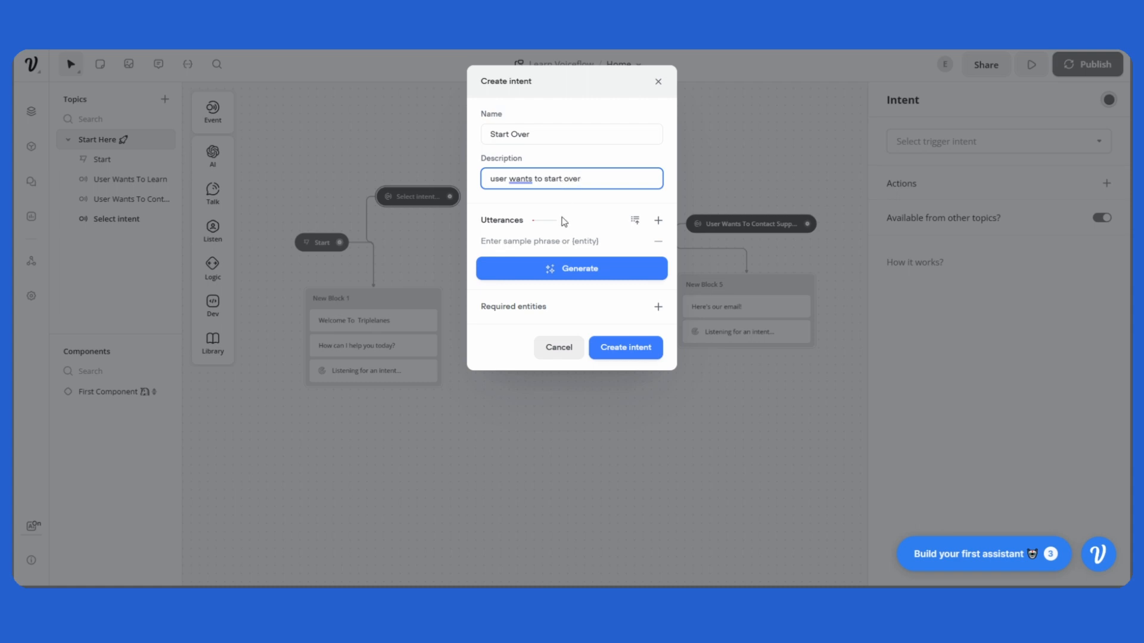
Add the utterances 'Start over', 'Home', 'I want to start over' and 'reset' to the Start Over intent.
left_click(569, 243)
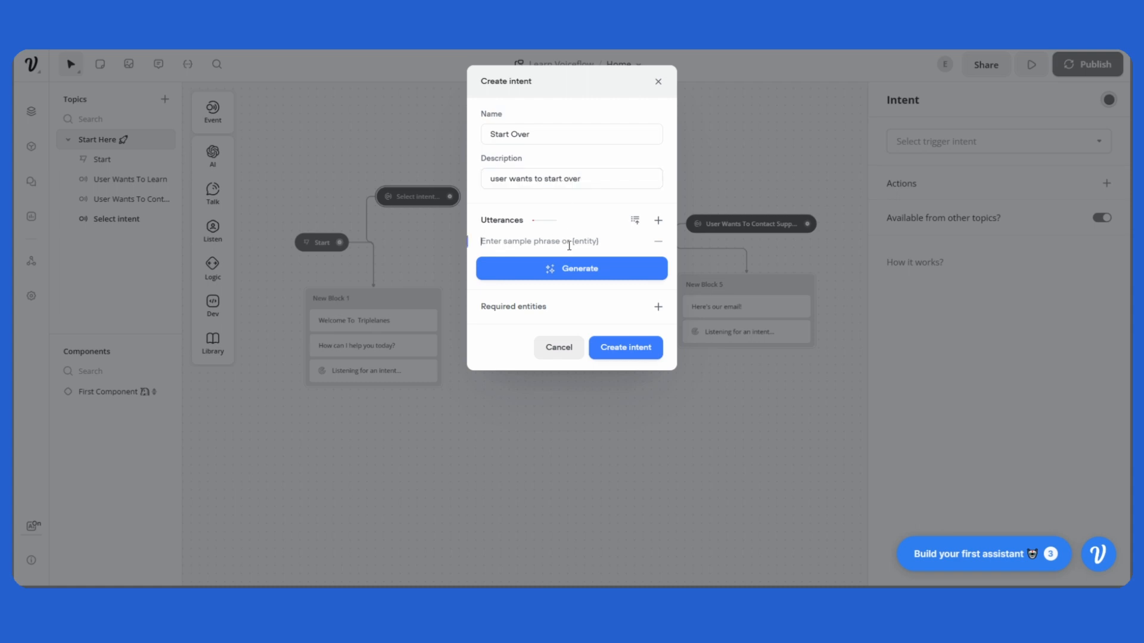
type("Start over")
key("Return")
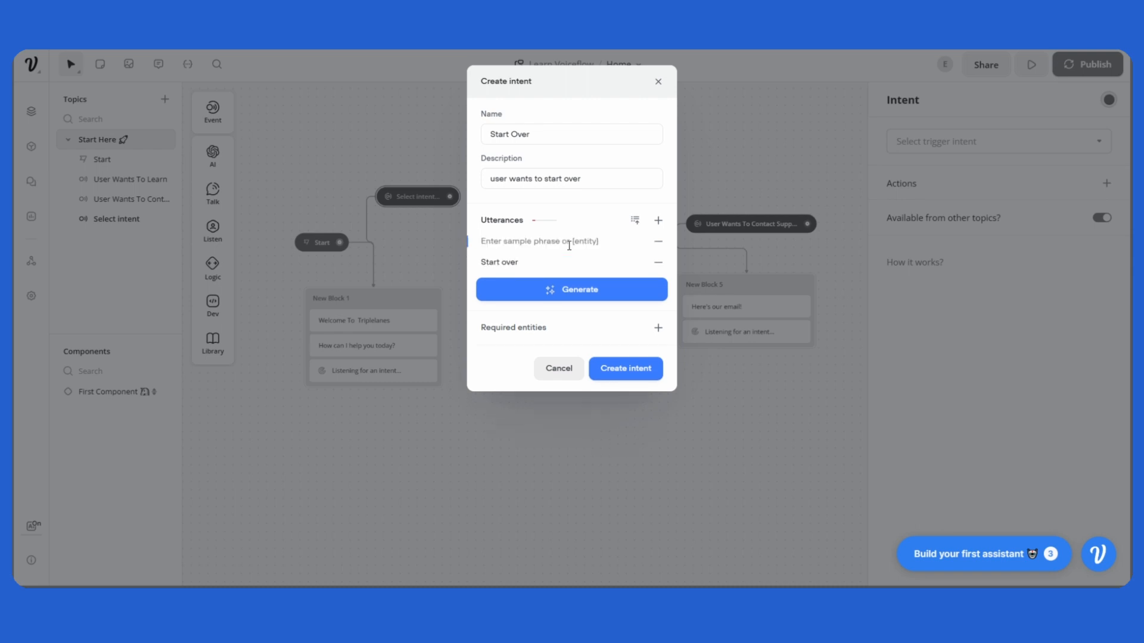
type("HOow")
key("BackSpace")
key("BackSpace")
type("ome")
key("Return")
type("I want to star")
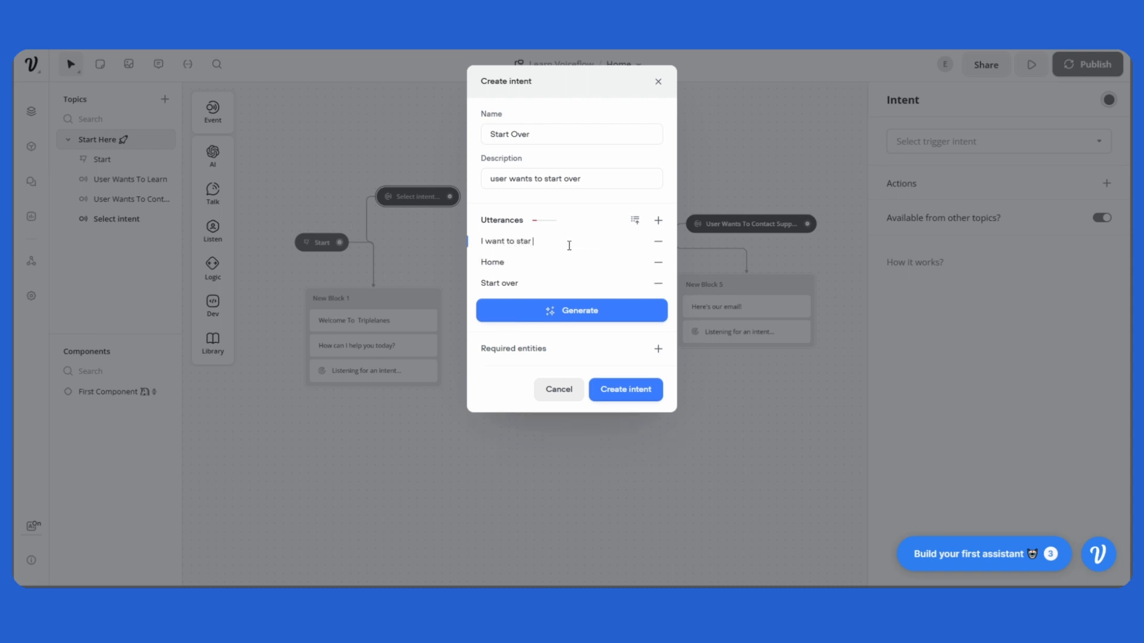
type("t over")
key("Return")
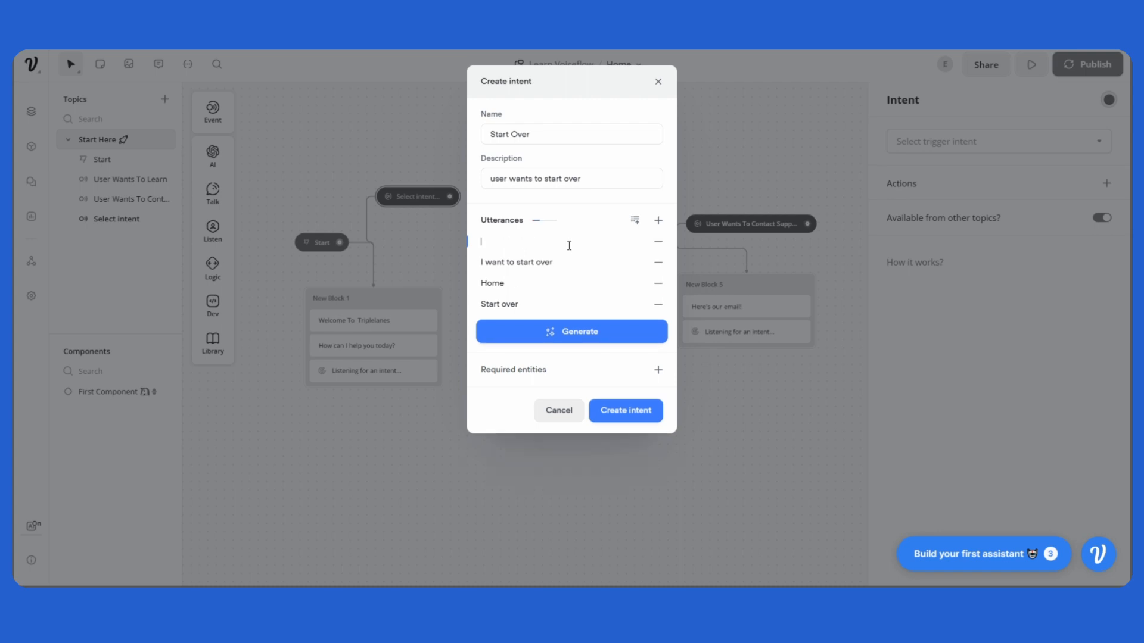
type("reset")
key("Return")
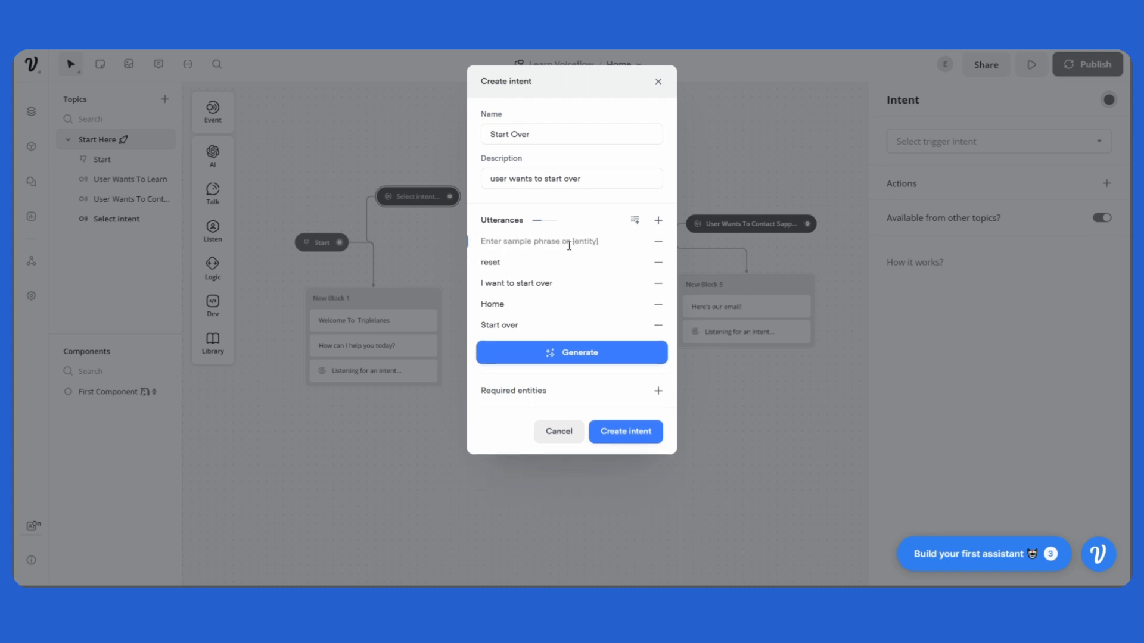
Generate 10 sample phrases for the intent and create it.
left_click(573, 358)
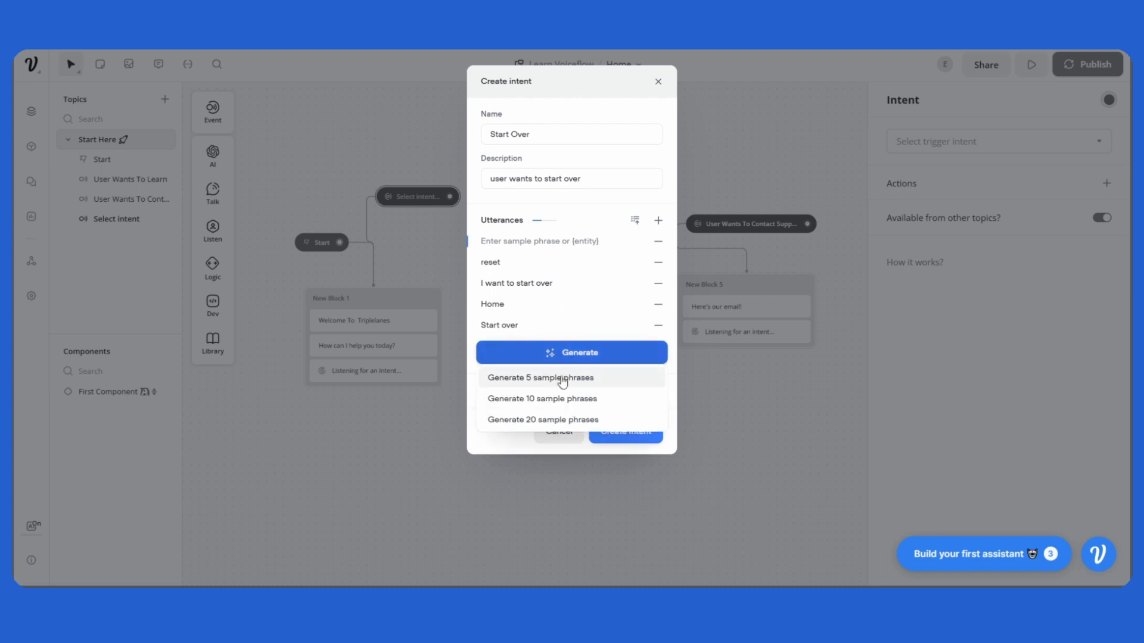
left_click(562, 399)
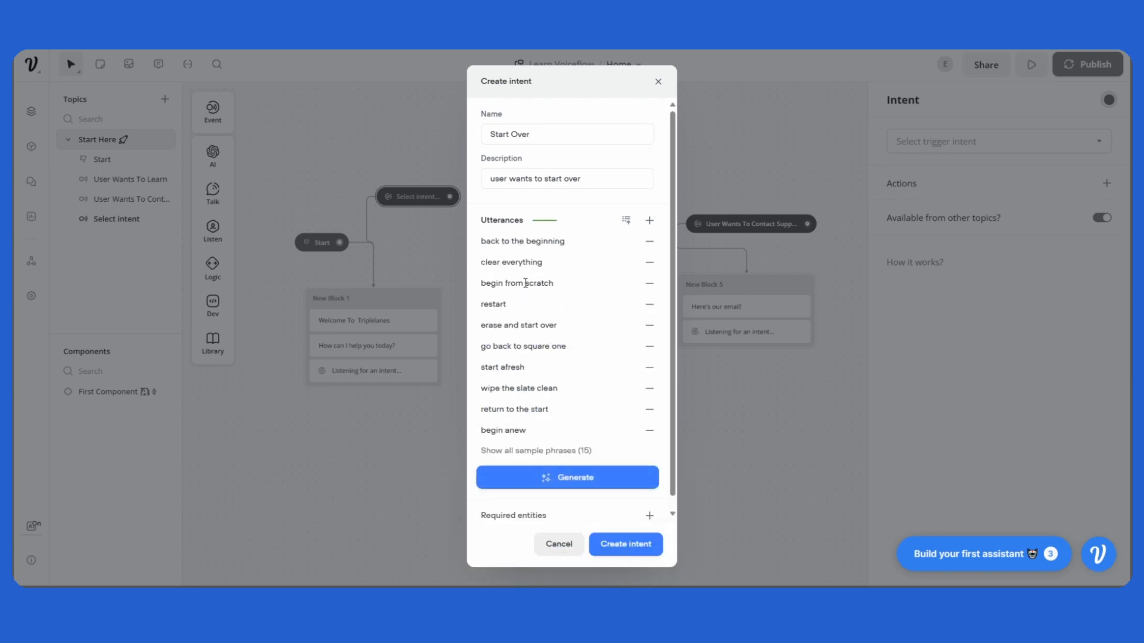
left_click(641, 550)
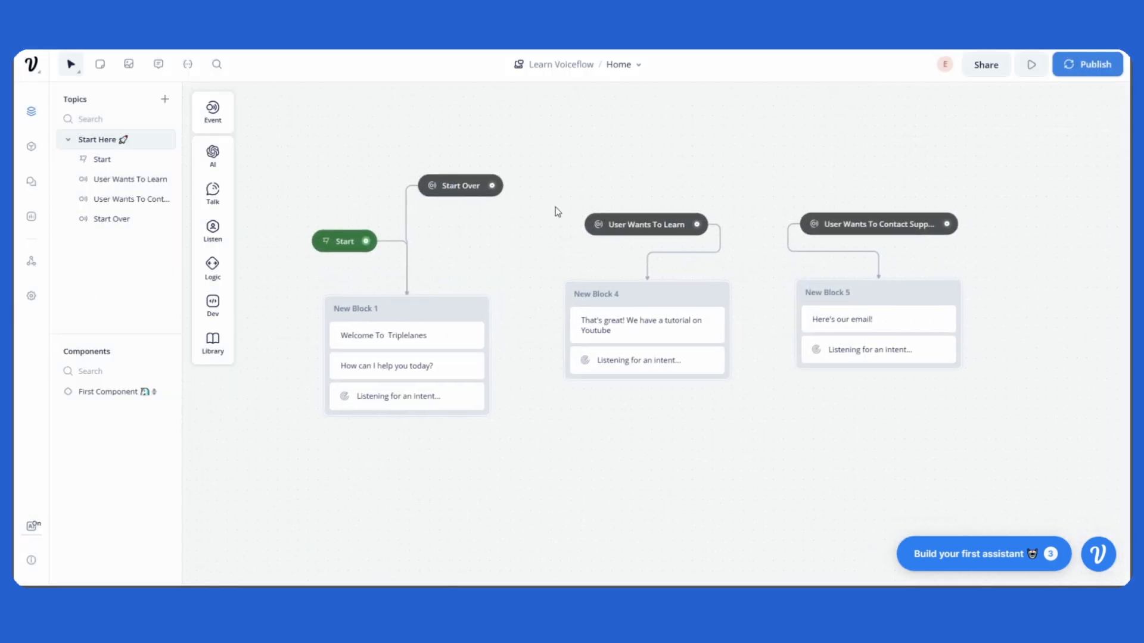
Run the prototype and send the message 'Teach me how to build a chatbot'.
left_click(1032, 65)
left_click(994, 329)
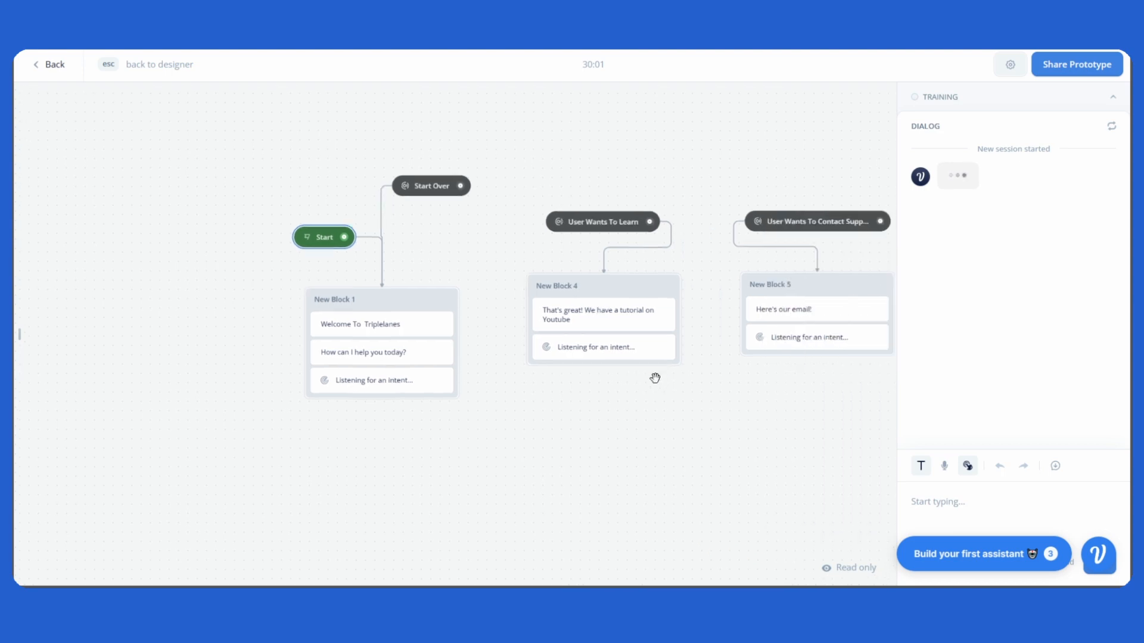
left_click(942, 513)
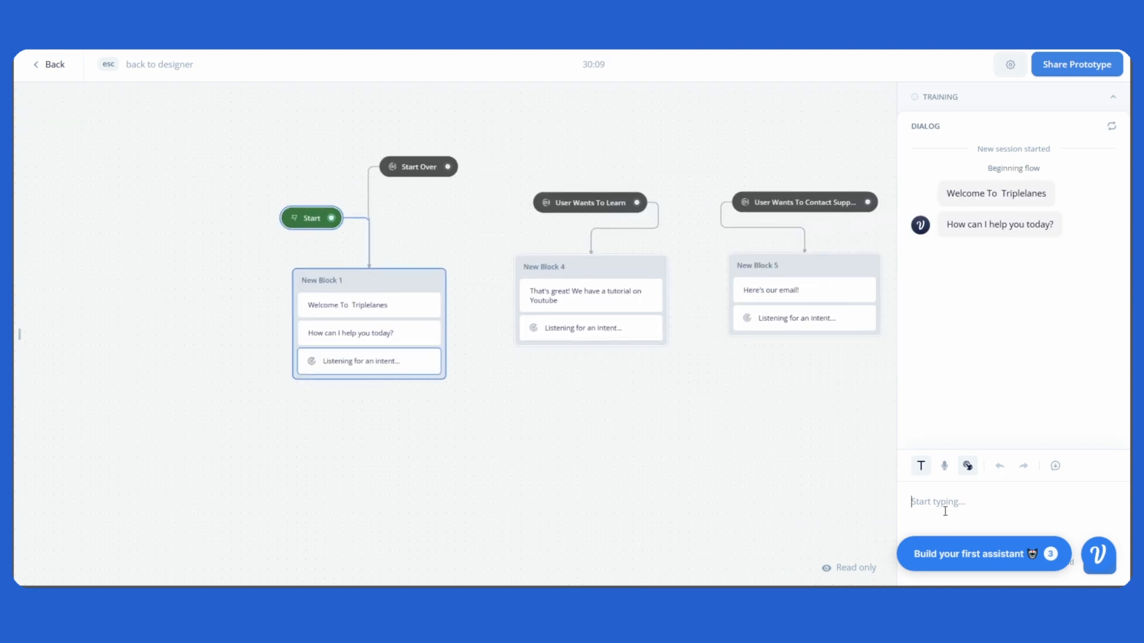
type("Teach me how to build a chatbot")
key("Return")
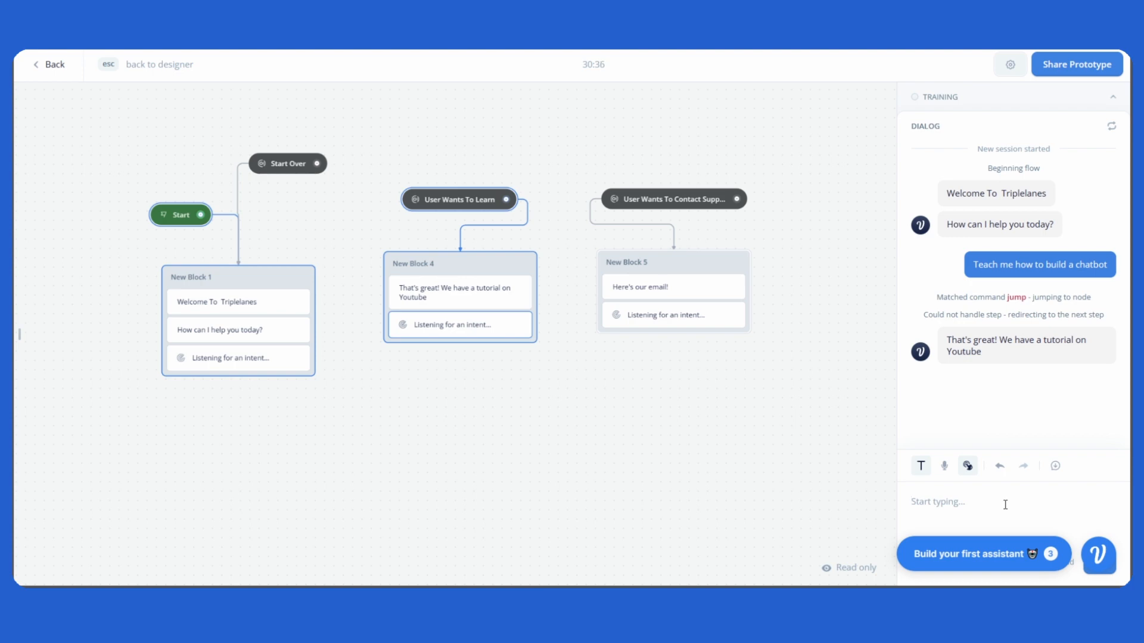
Send the message 'I want to contact support' in the prototype.
type("I wa")
type("nt to contact support")
key("Return")
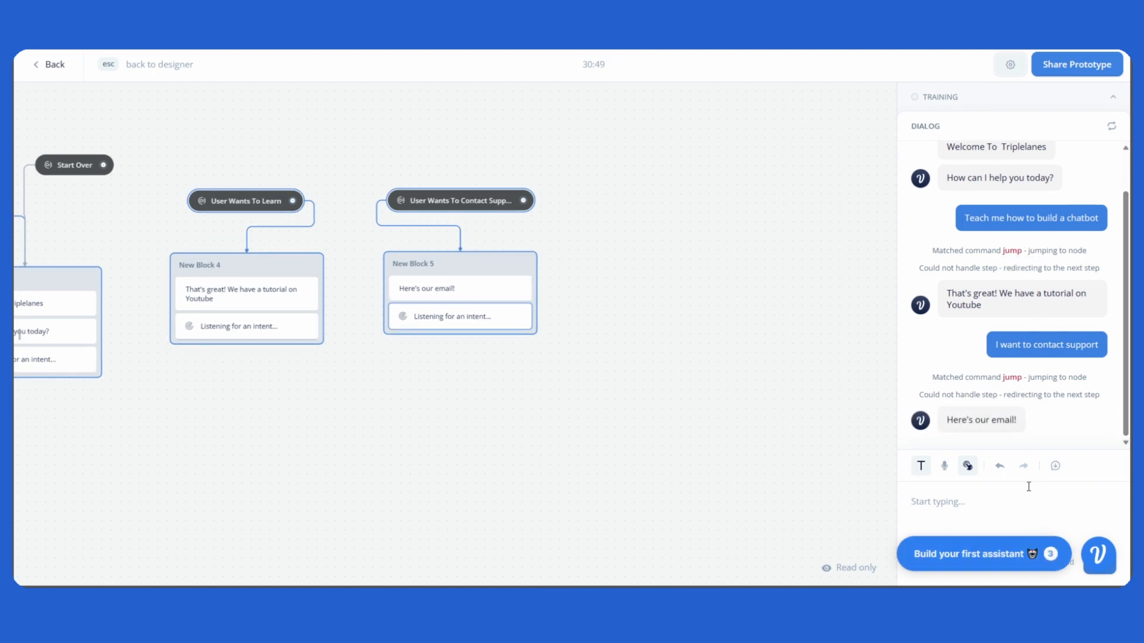
Send 'Start over' in the prototype, then return to the designer.
left_click_drag(525, 374, 678, 393)
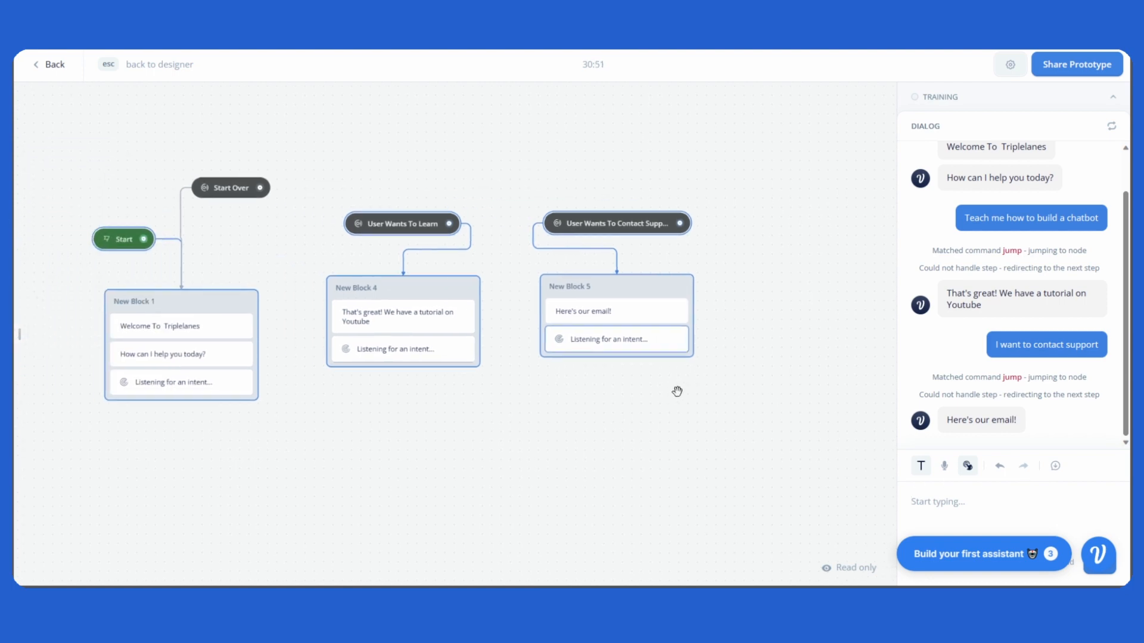
left_click(999, 512)
type("Start over")
key("Return")
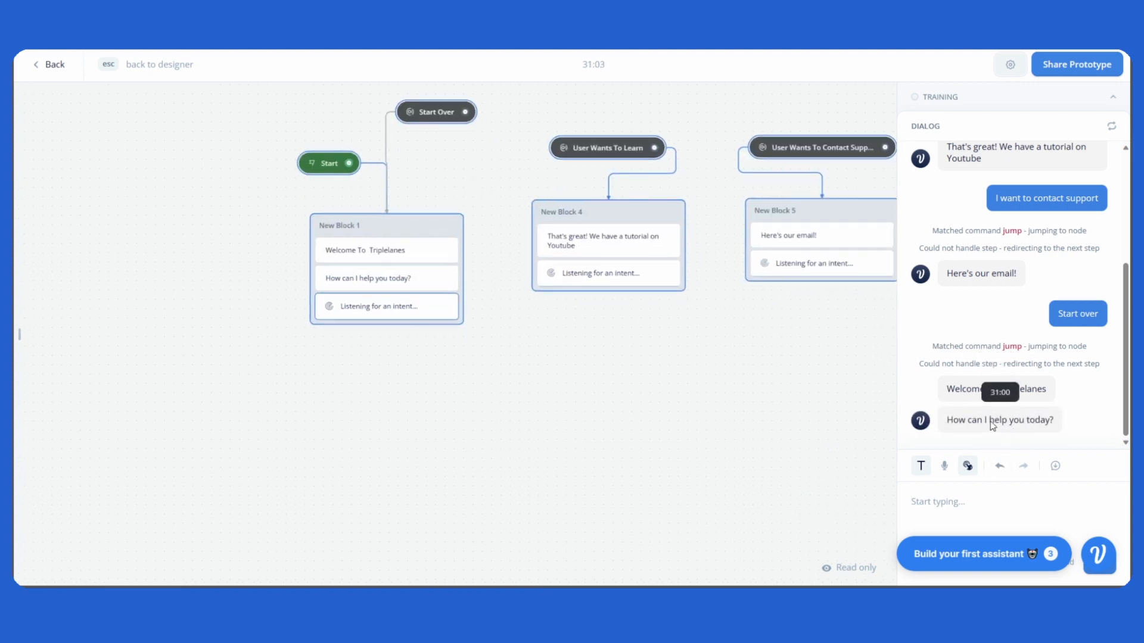
key("Escape")
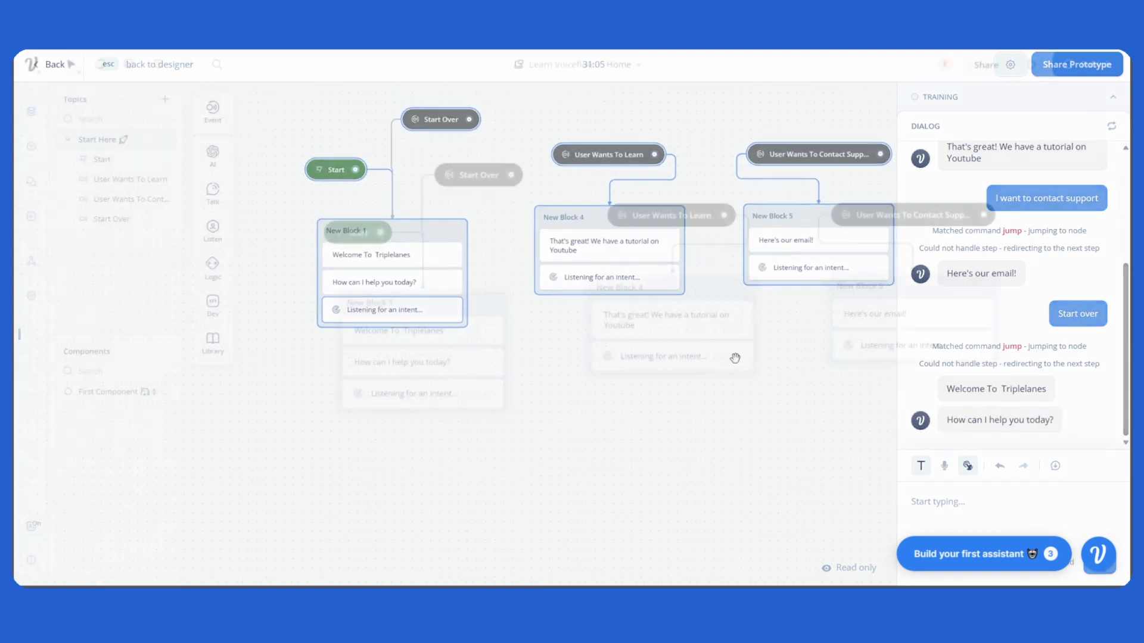